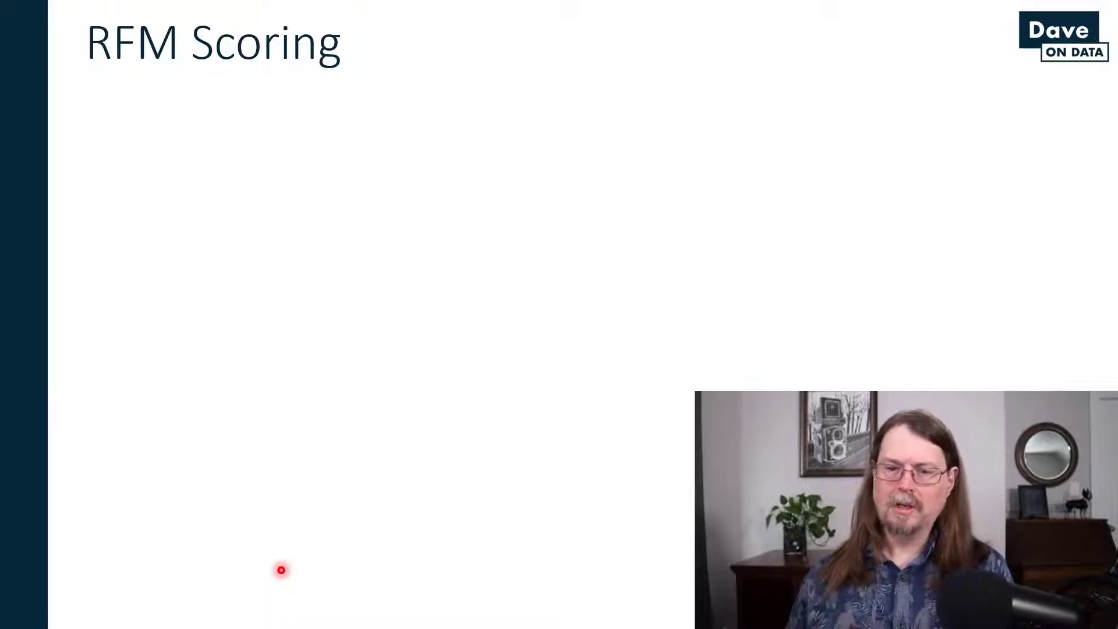
Advance the slide build to show the ten 10% sales bands and Monetary scores 9 to 0.
key("Right")
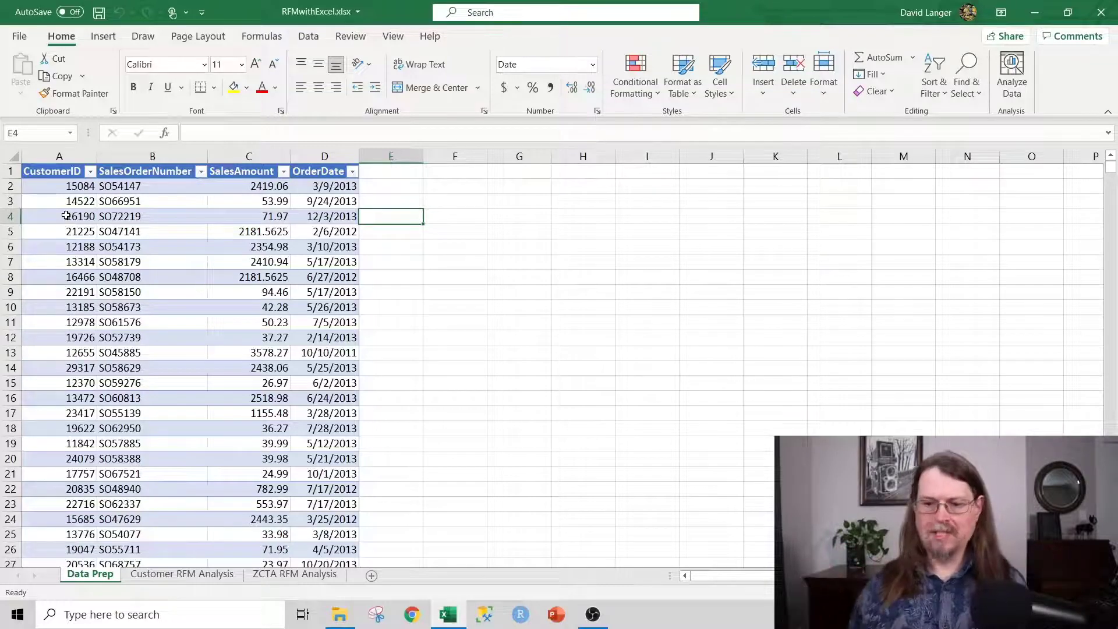
Scroll the Data Prep sheet right to the customer pivot table in columns S–V.
scroll(559, 361, "right", 5)
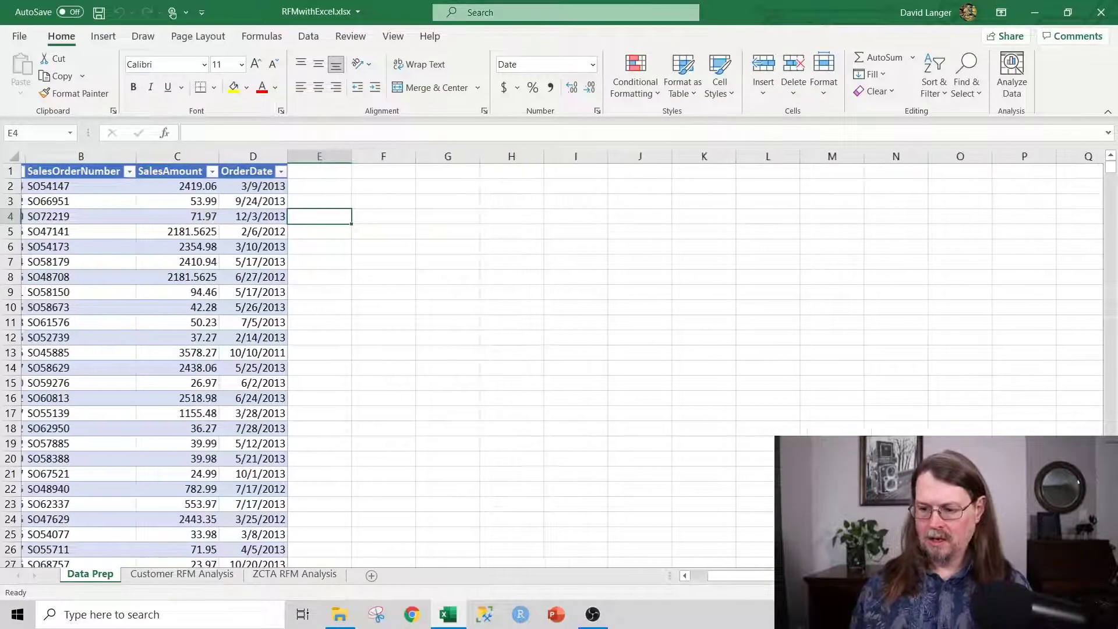
scroll(559, 361, "right", 6)
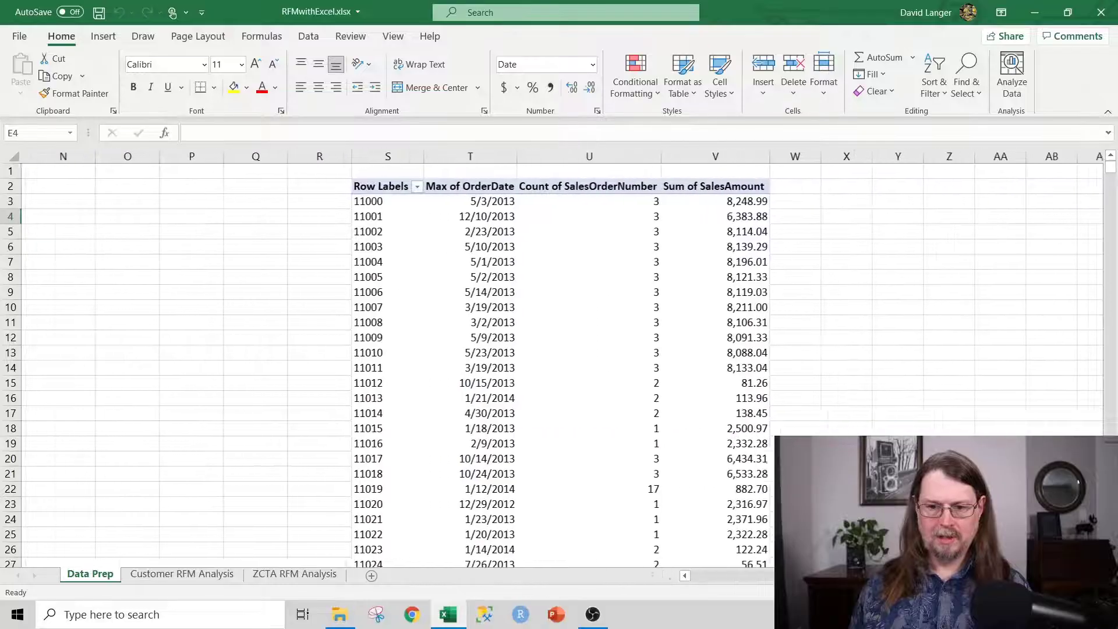
Review customer 11000's order count, total sales and latest order date, then go to Customer RFM Analysis.
left_click(198, 277)
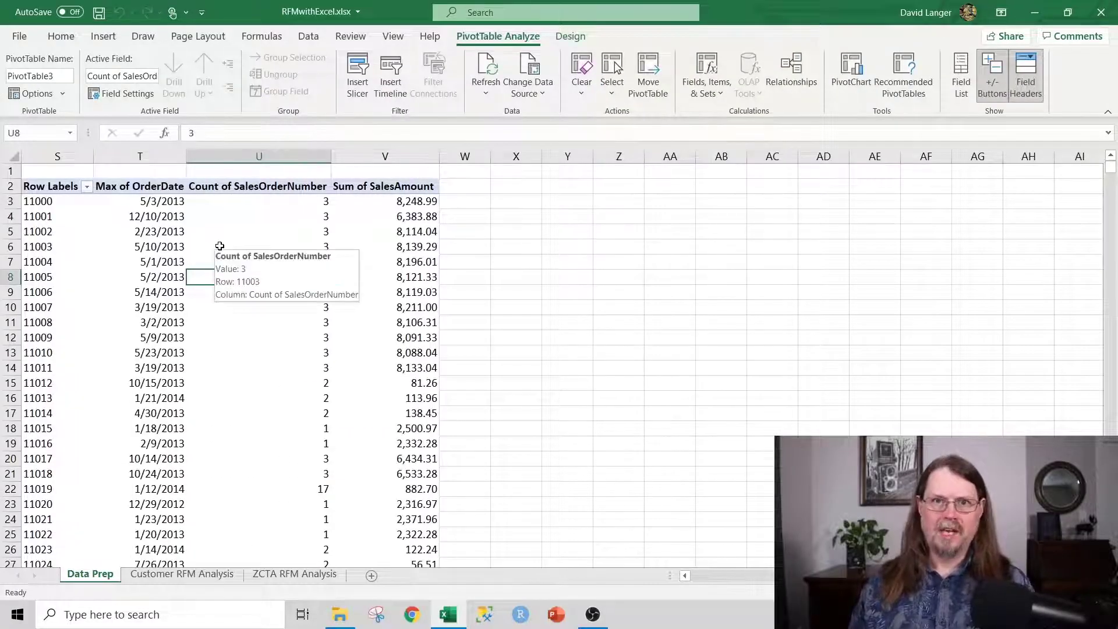
mouse_move(237, 238)
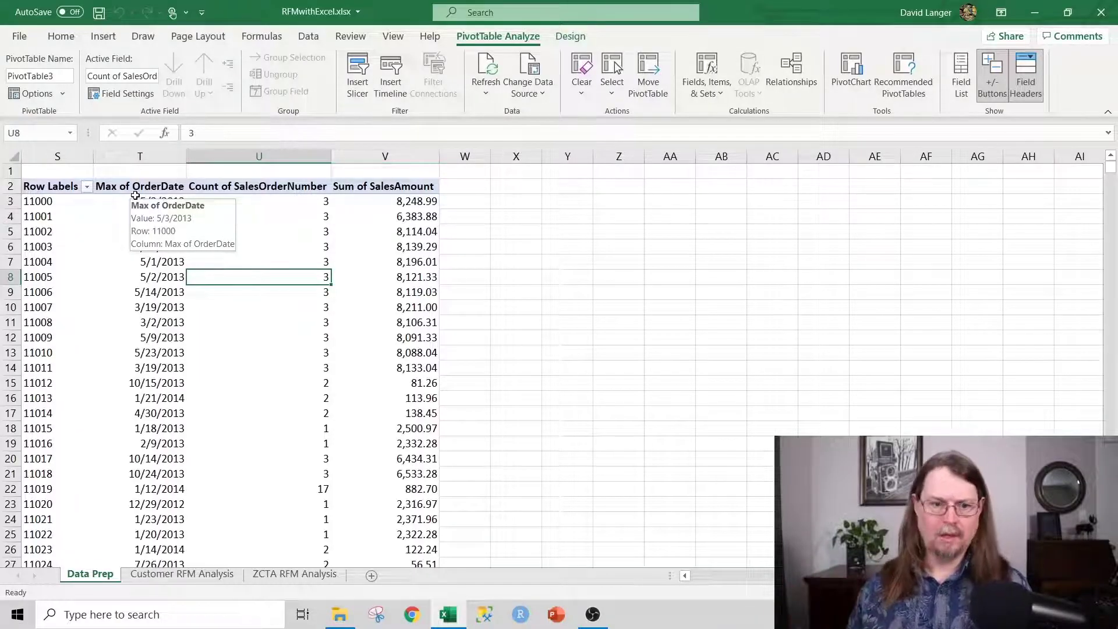
left_click(266, 202)
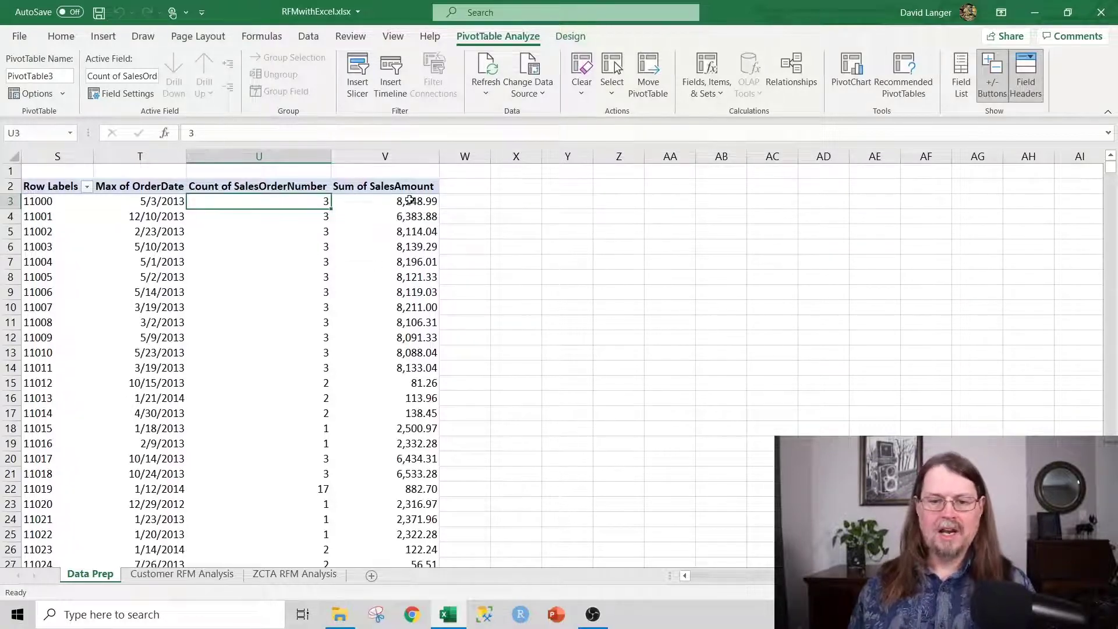
key("Right")
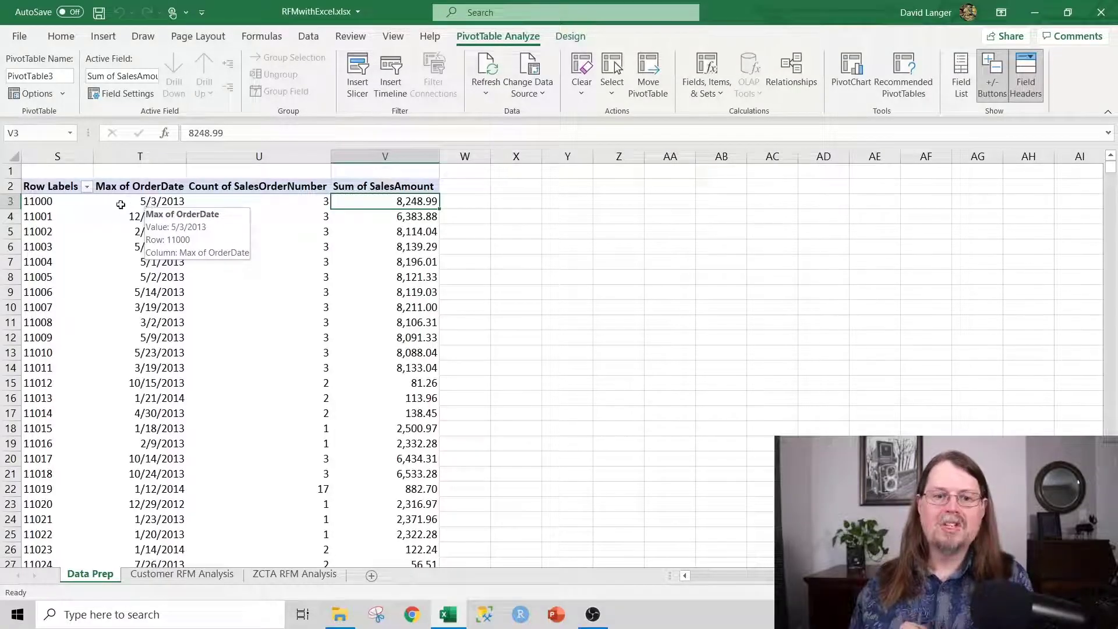
left_click(152, 203)
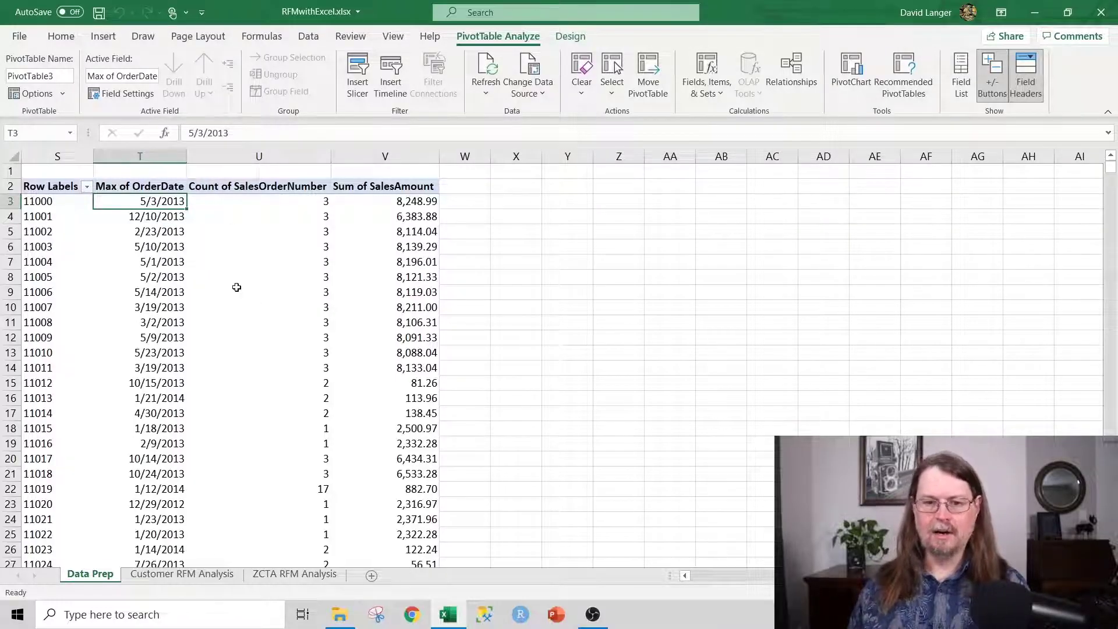
mouse_move(237, 287)
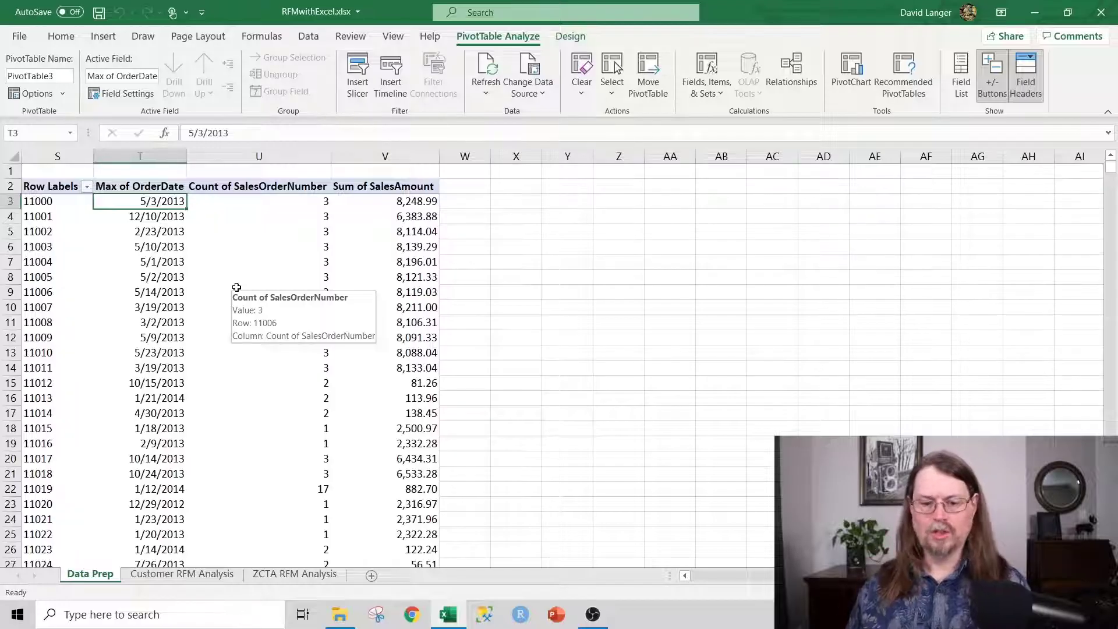
key("ctrl+Page_Down")
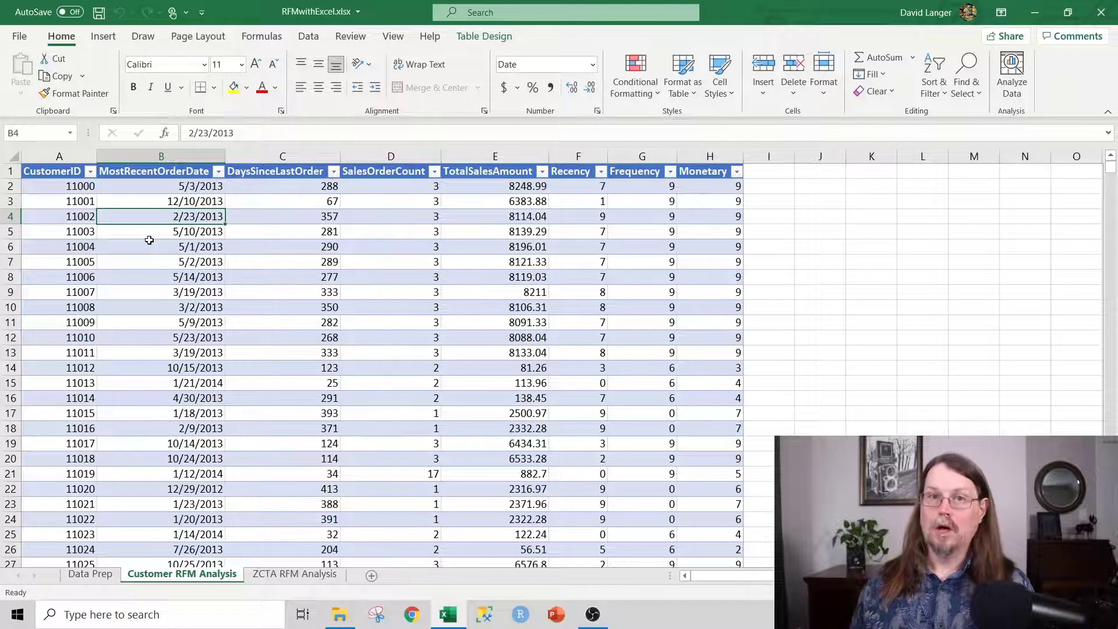
left_click(284, 173)
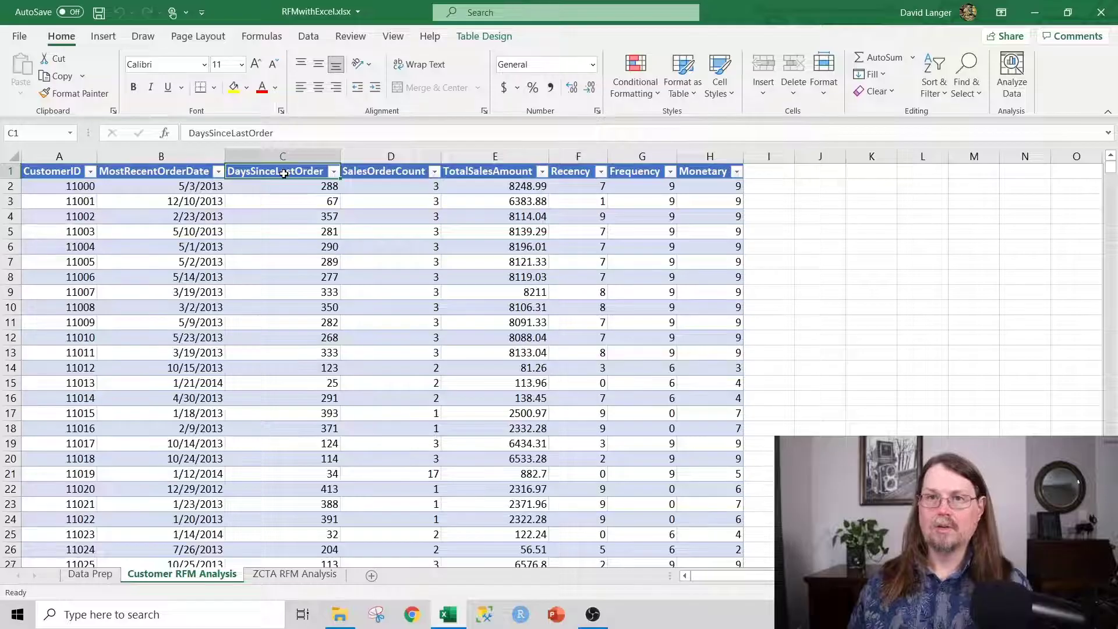
left_click(50, 171)
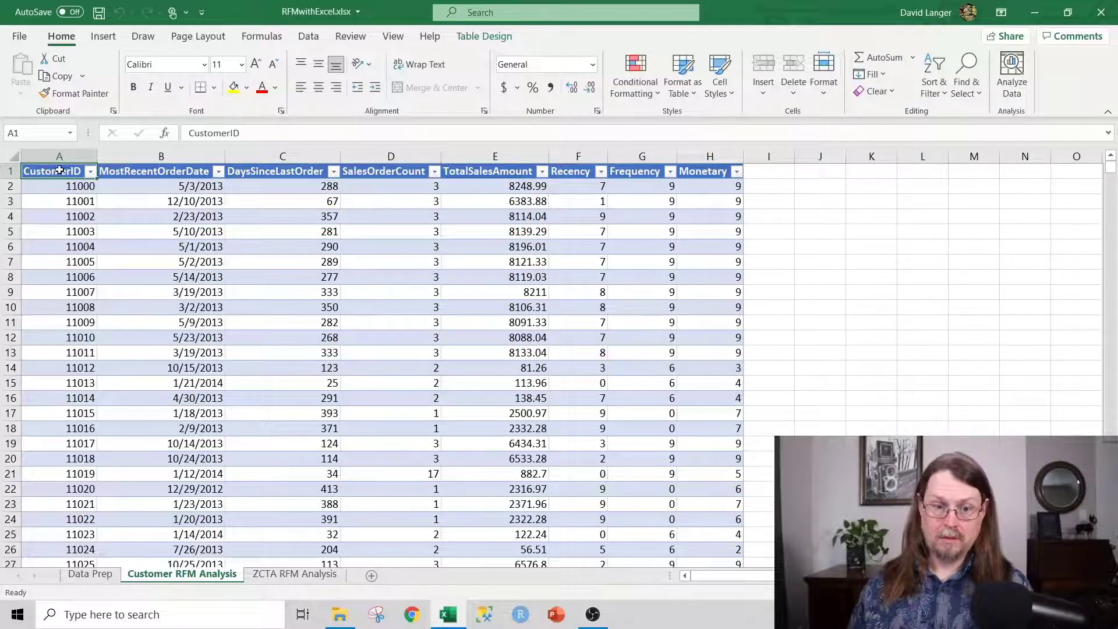
left_click(152, 172)
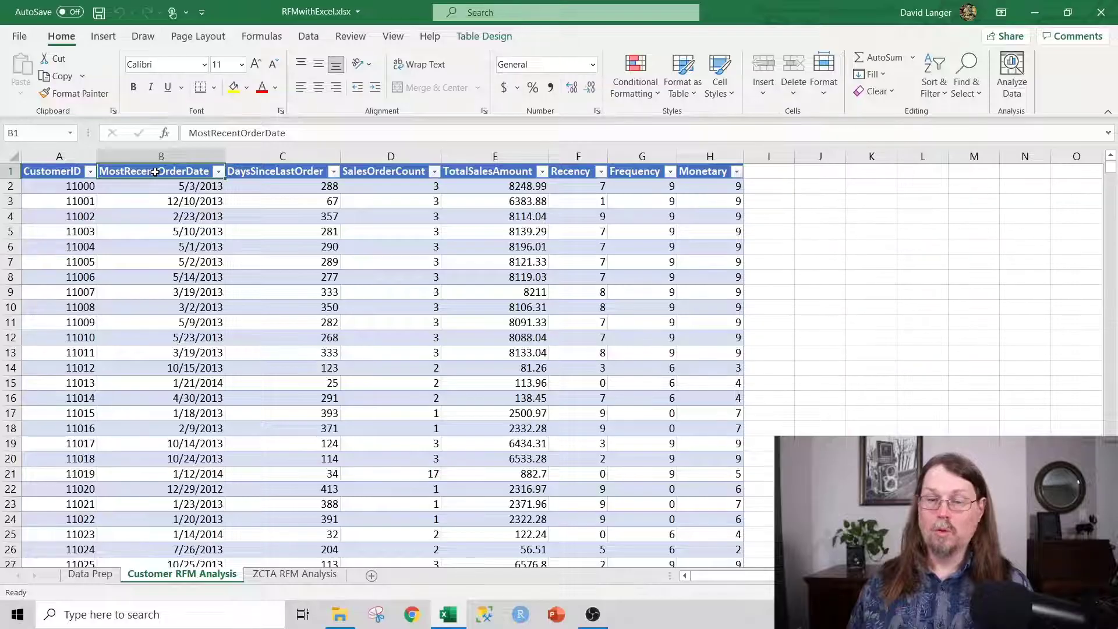
left_click(405, 173)
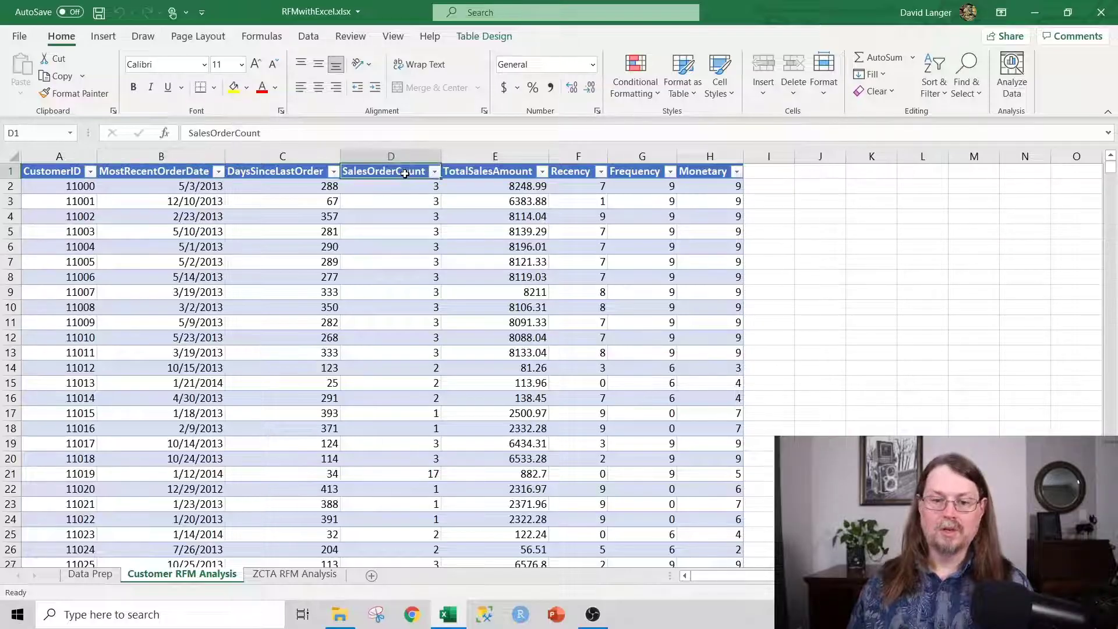
left_click(474, 172)
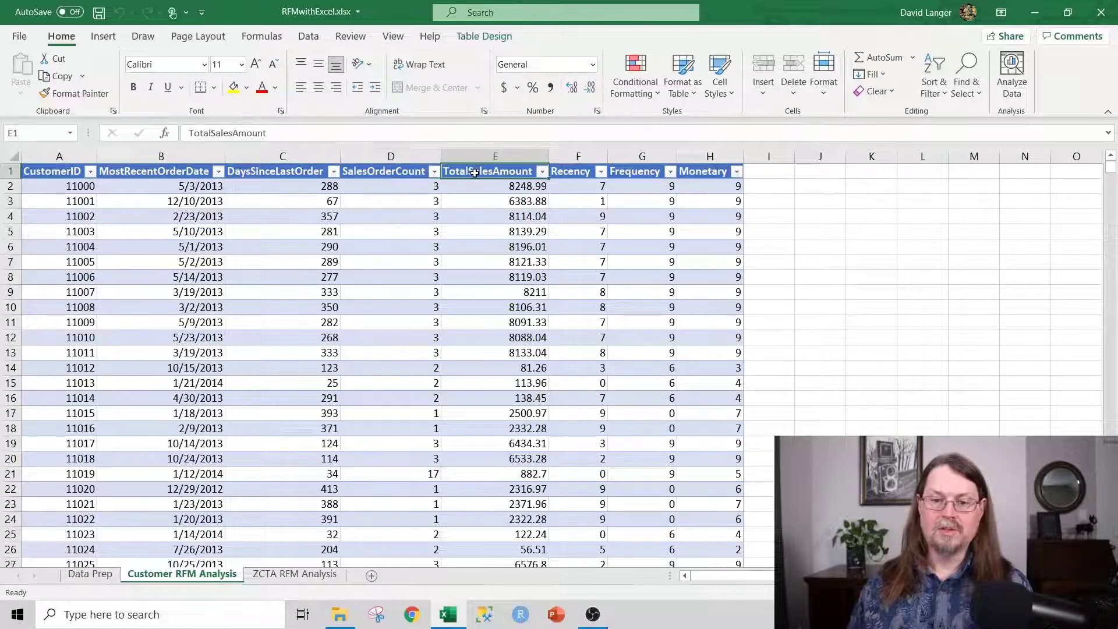
left_click(285, 155)
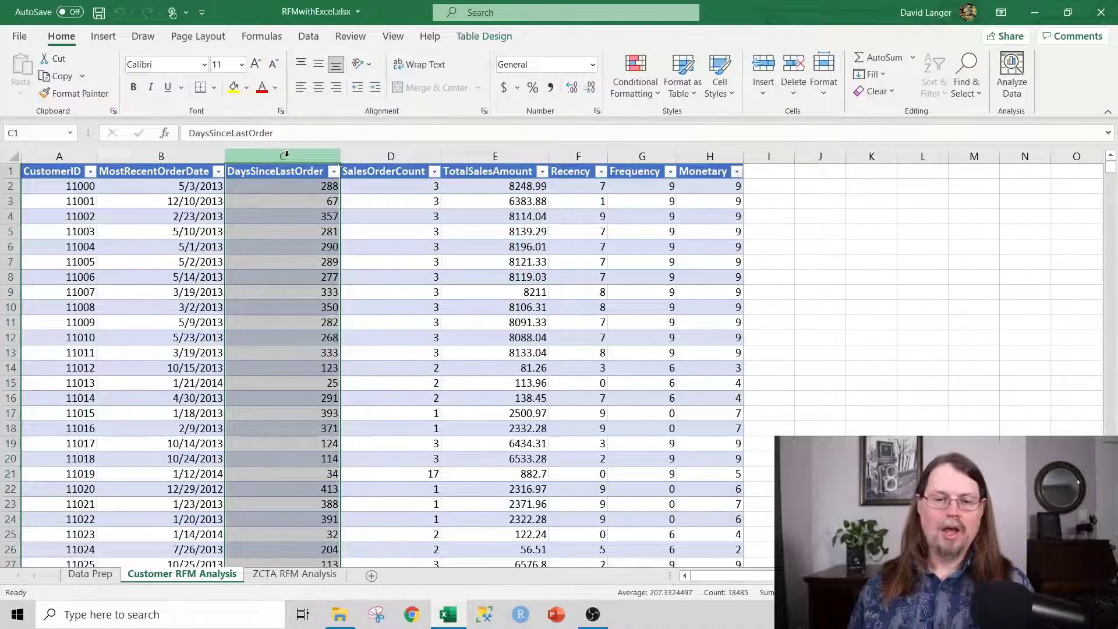
left_click(297, 189)
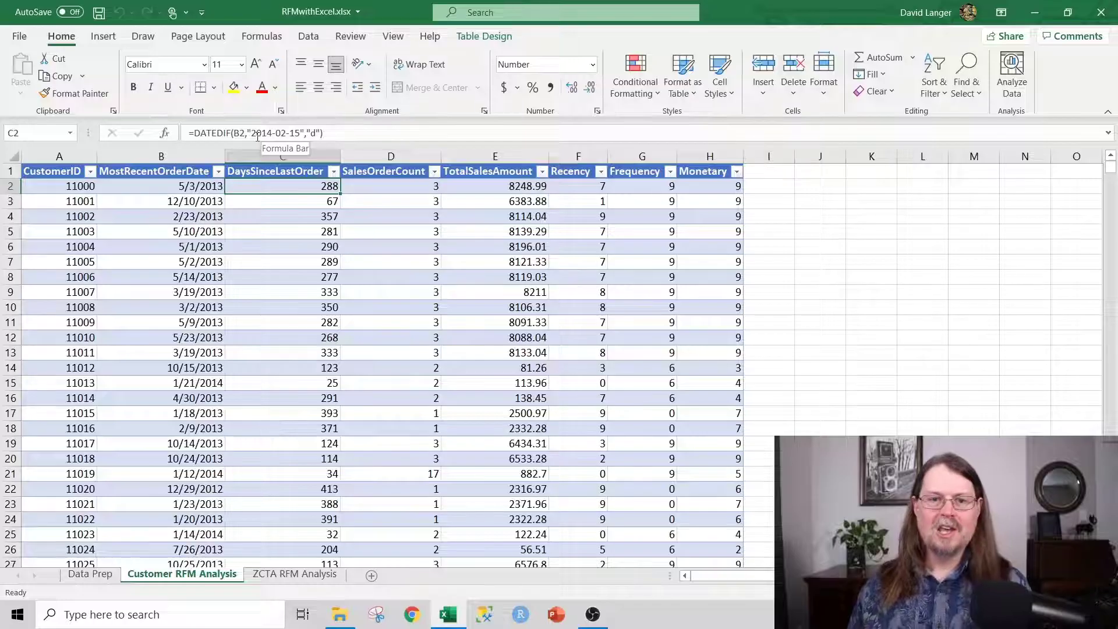
left_click_drag(248, 133, 305, 132)
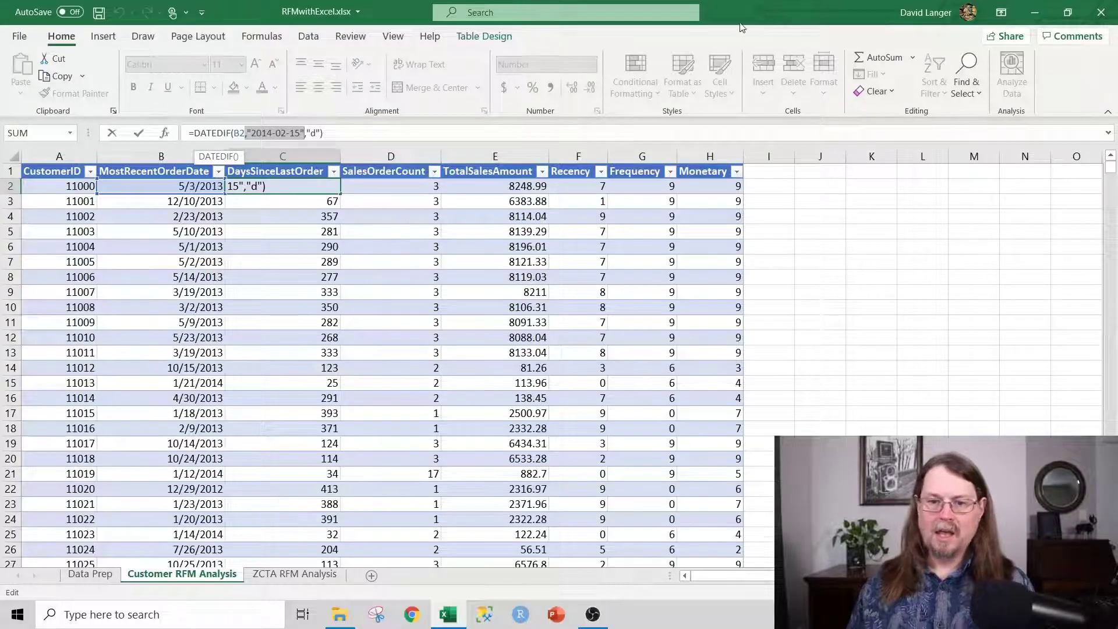
left_click(779, 184)
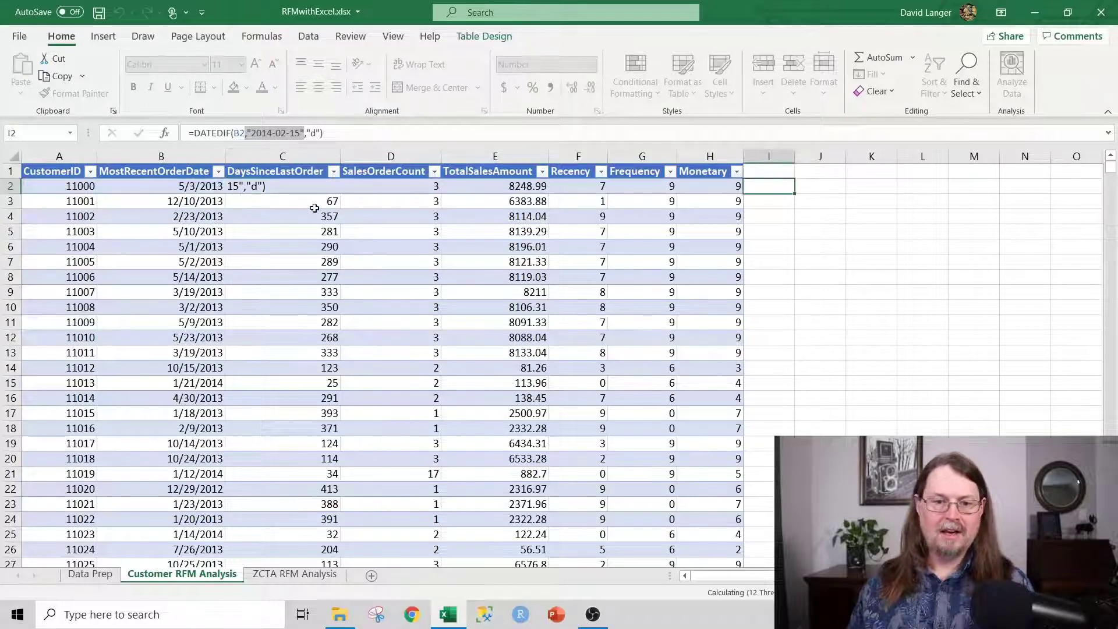
left_click(199, 185)
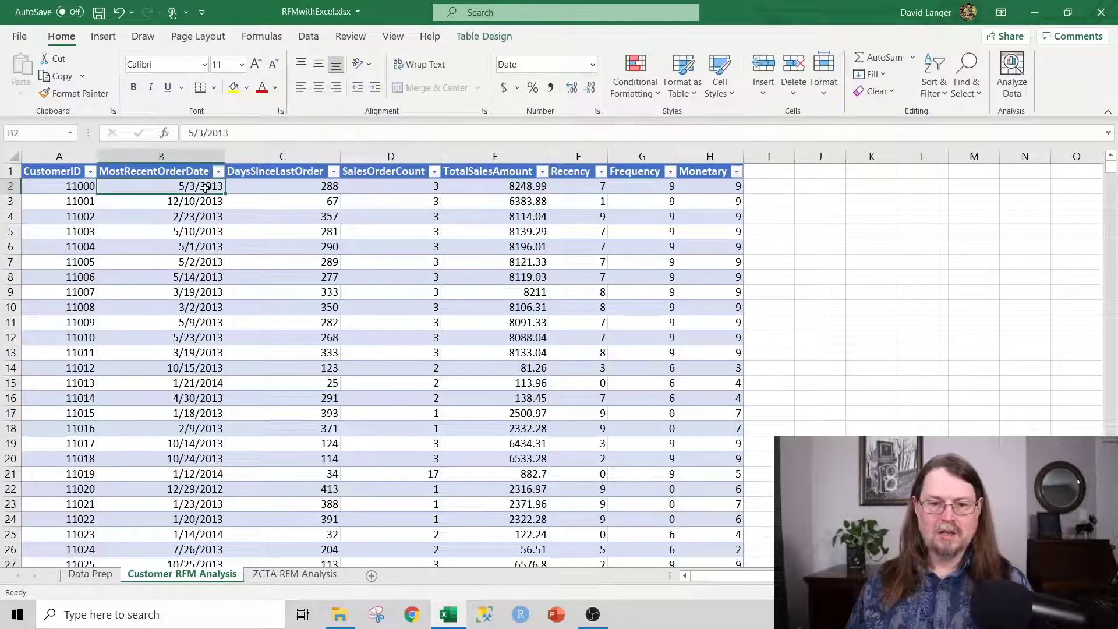
left_click(266, 187)
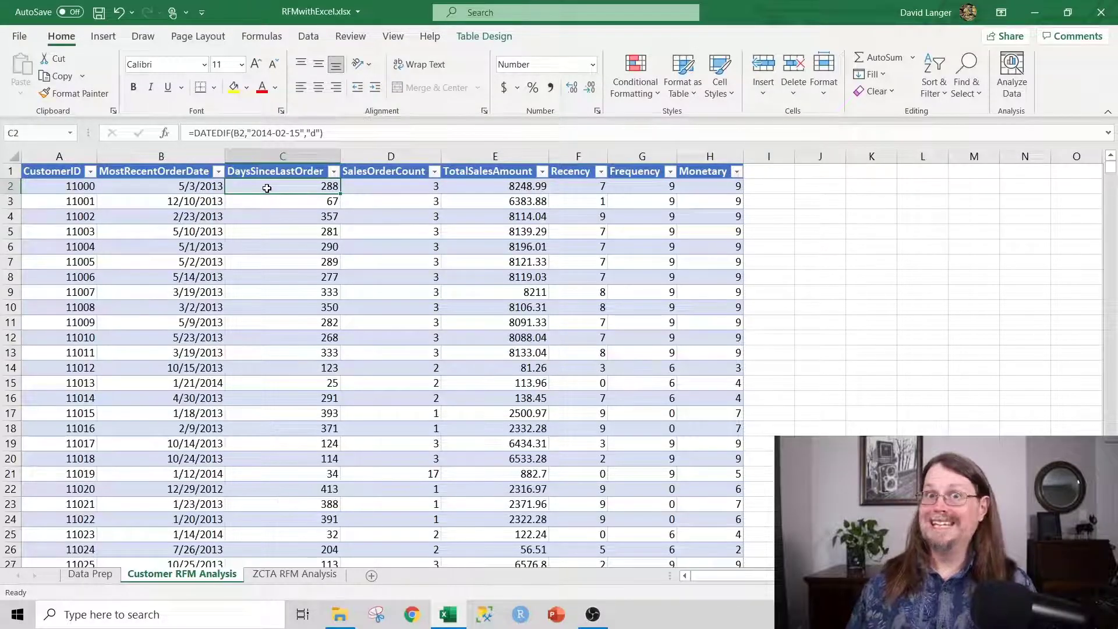
left_click(274, 204)
left_click(281, 384)
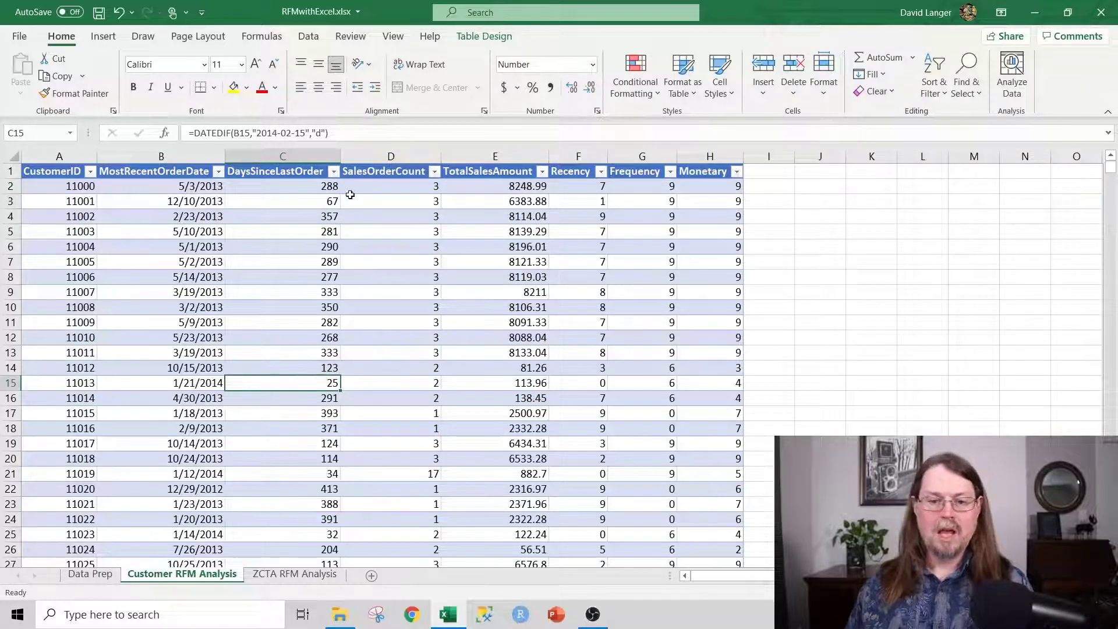
left_click(294, 157)
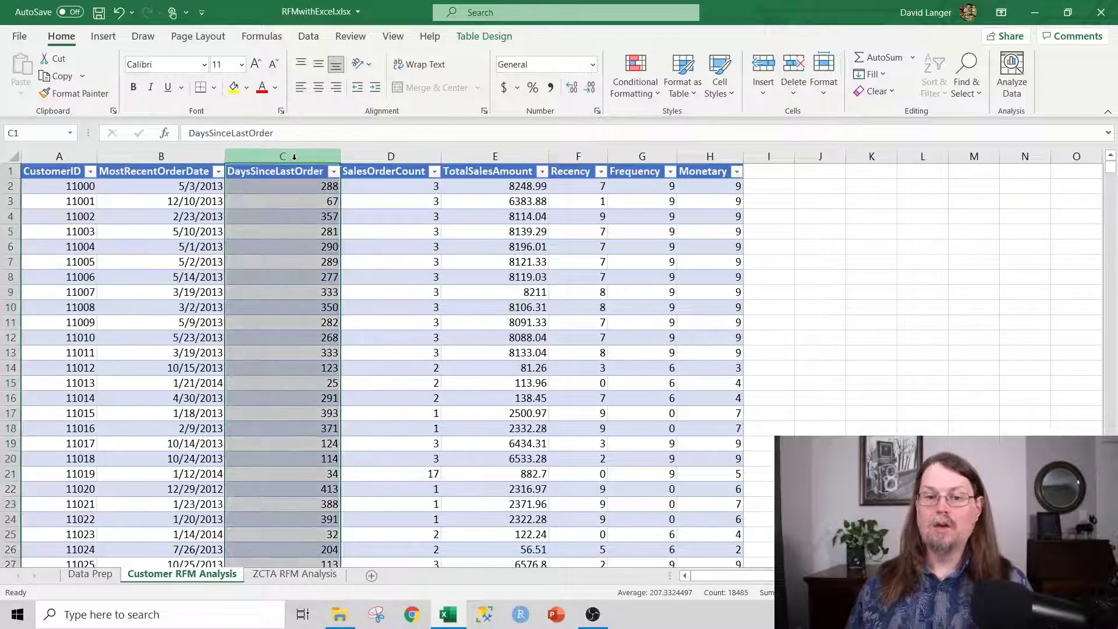
left_click(367, 155)
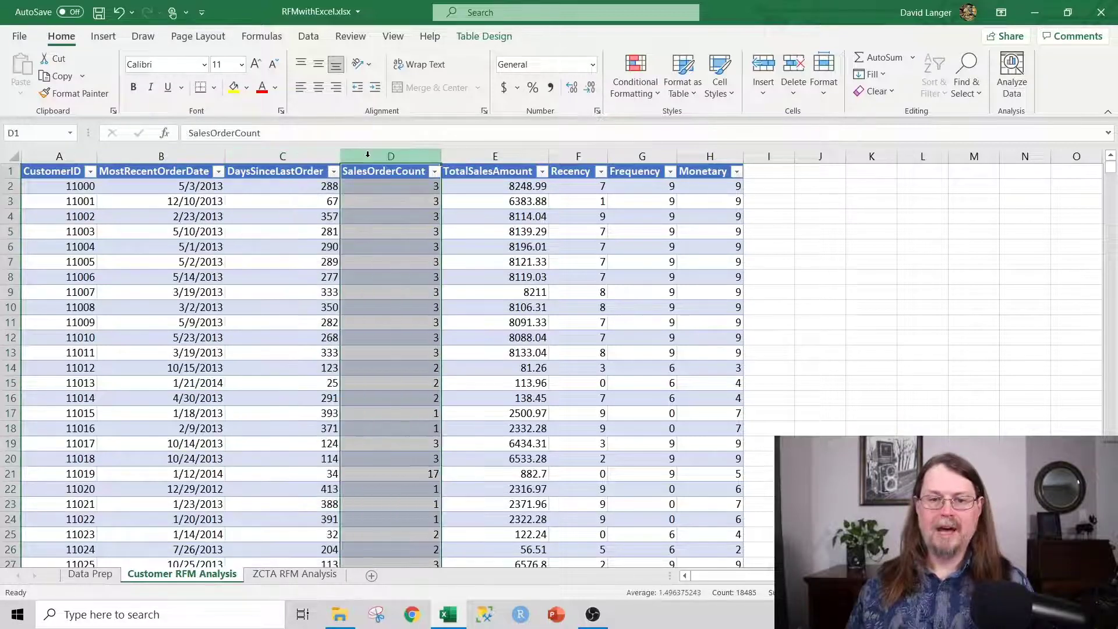
left_click(465, 154)
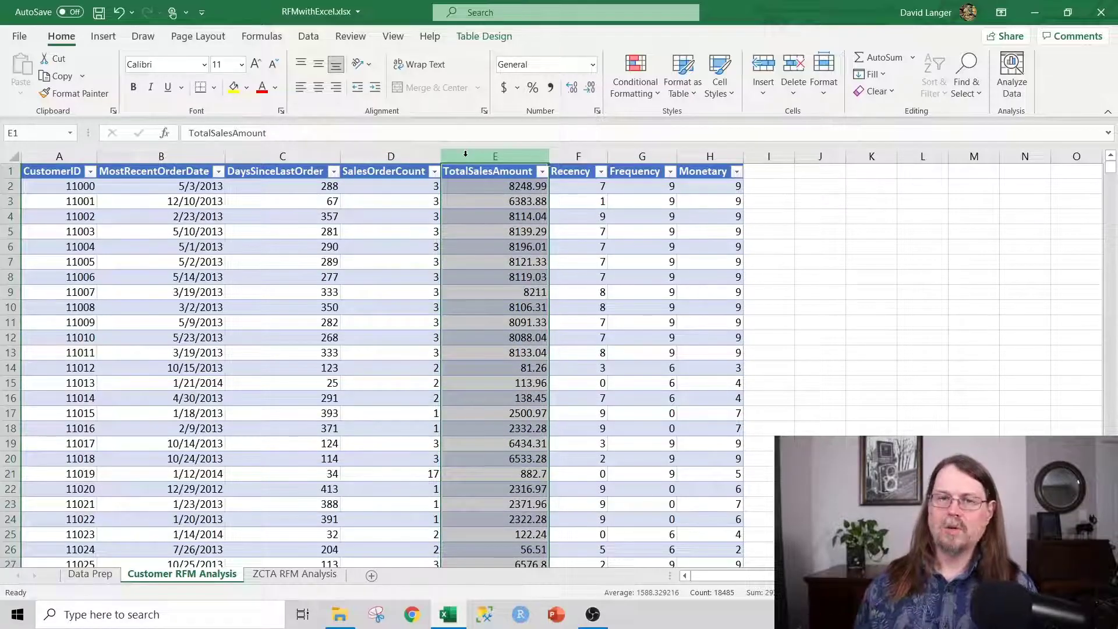
left_click(484, 186)
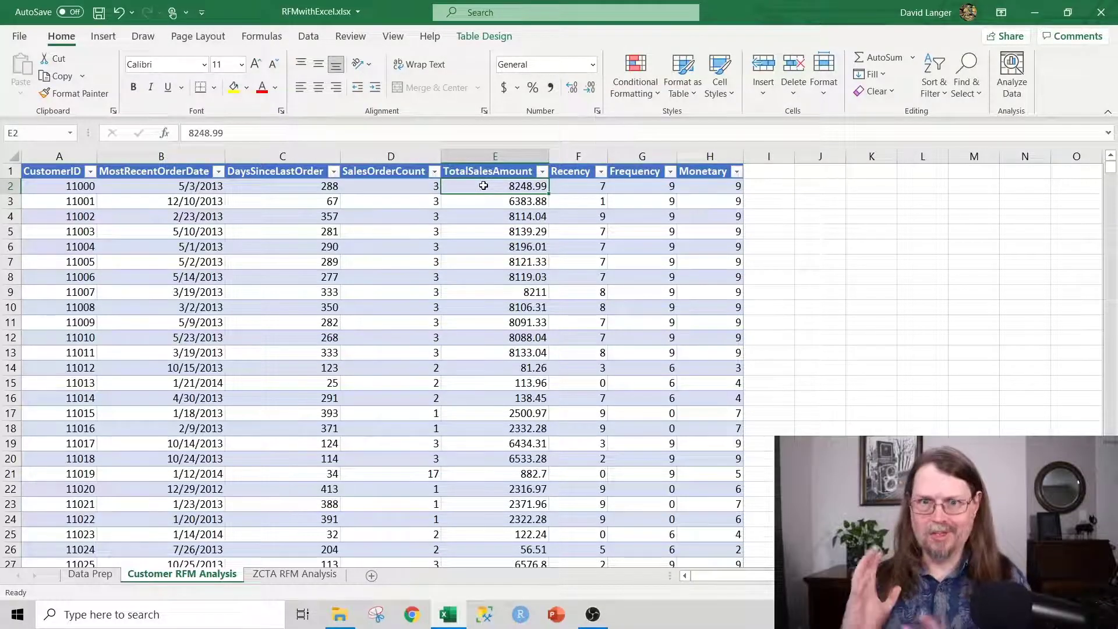
left_click(576, 186)
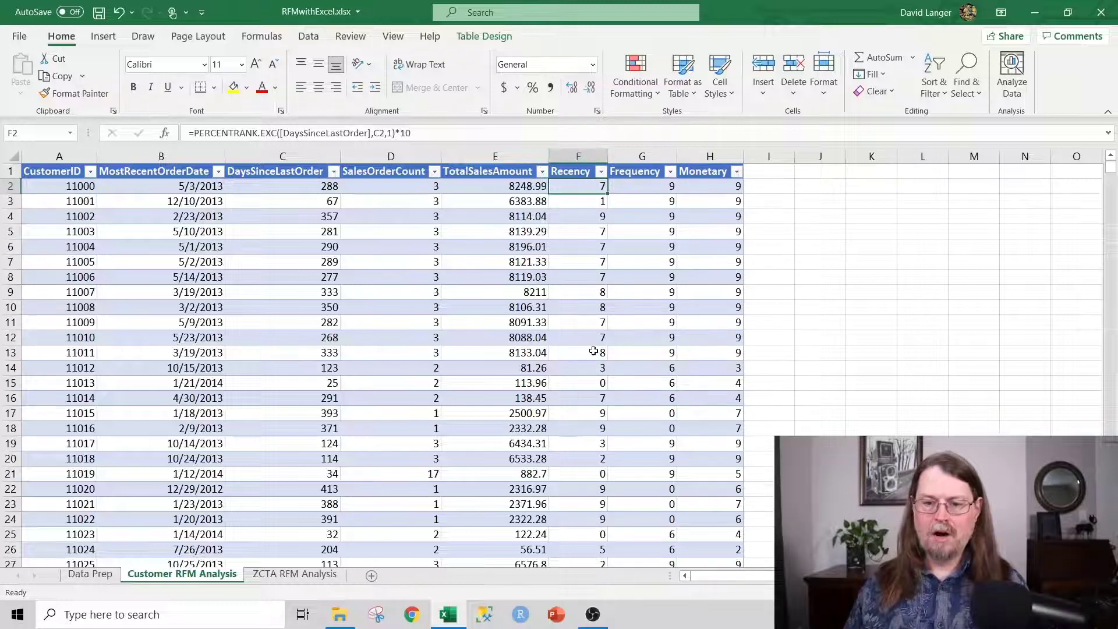
left_click(288, 156)
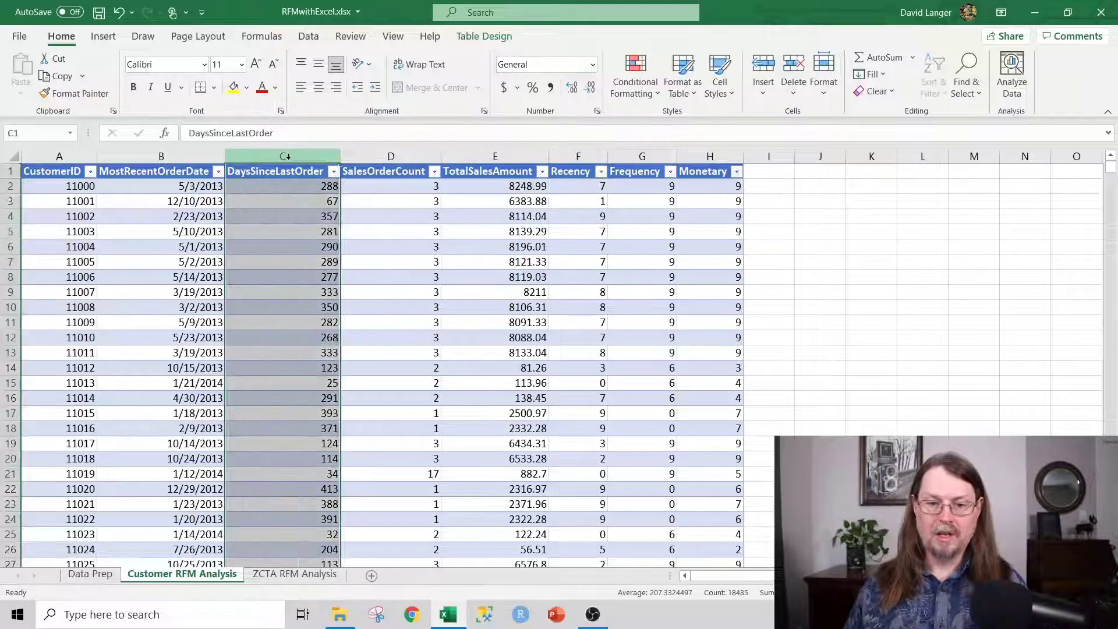
left_click(580, 154)
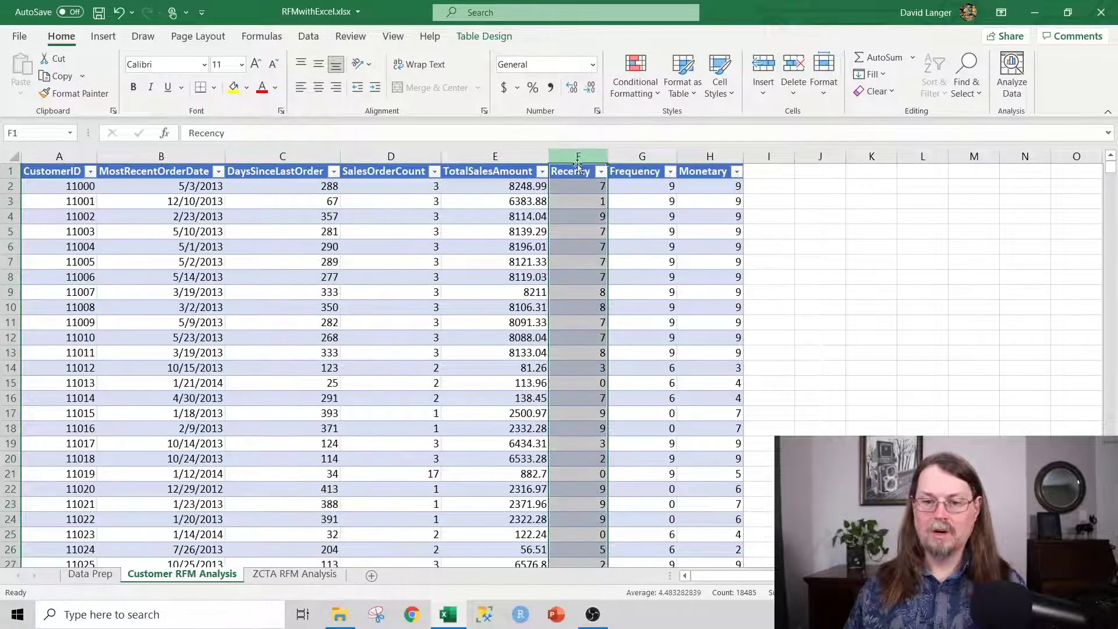
left_click(584, 187)
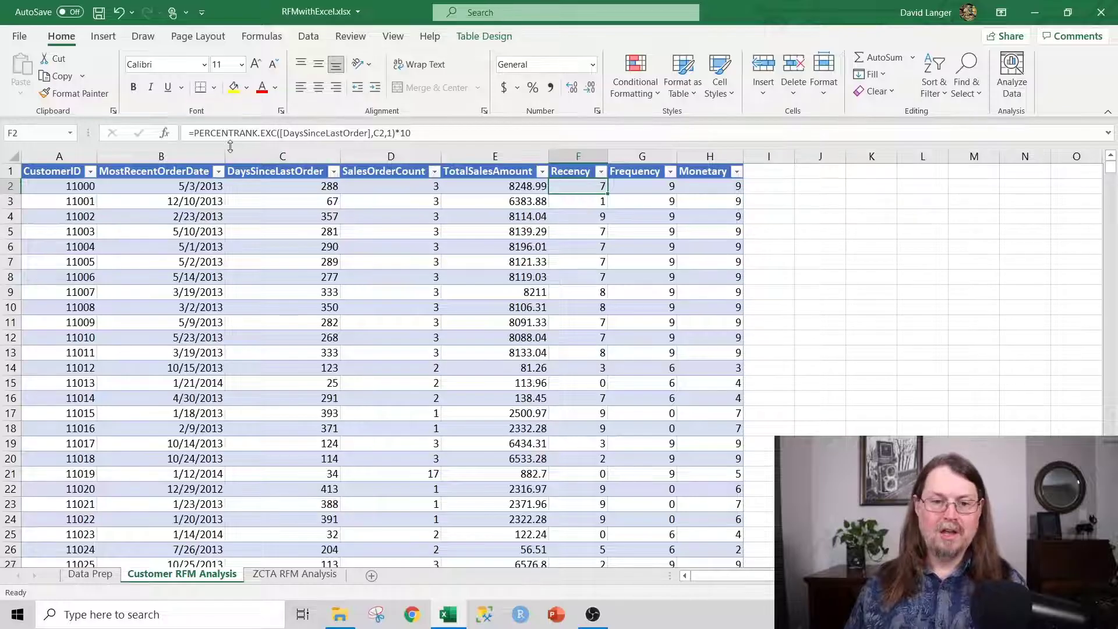
left_click_drag(195, 133, 278, 133)
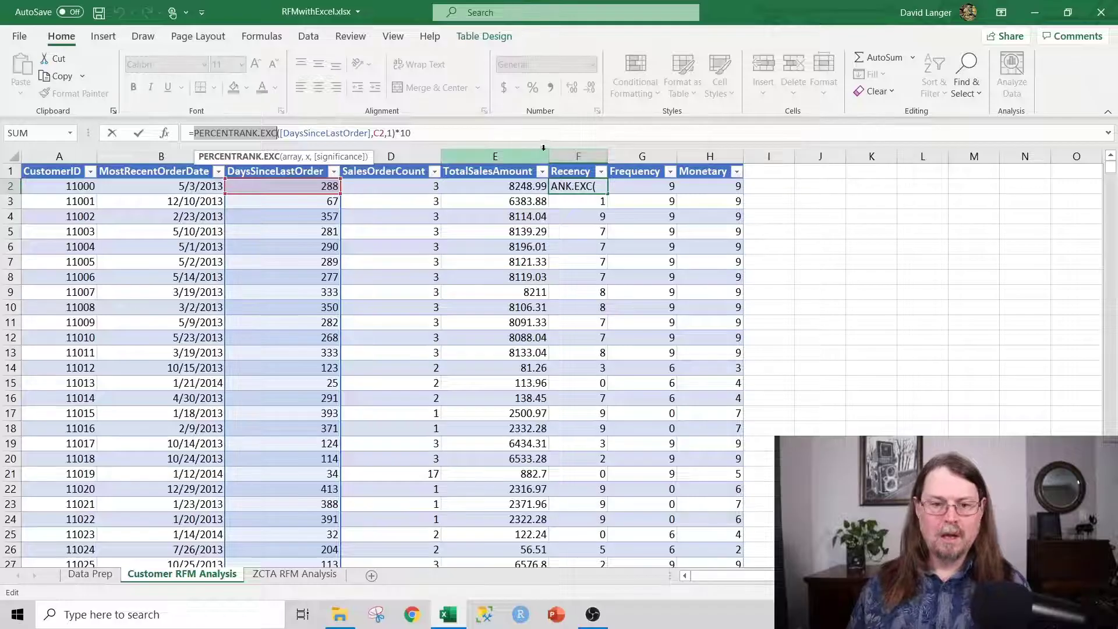
left_click_drag(279, 135, 371, 129)
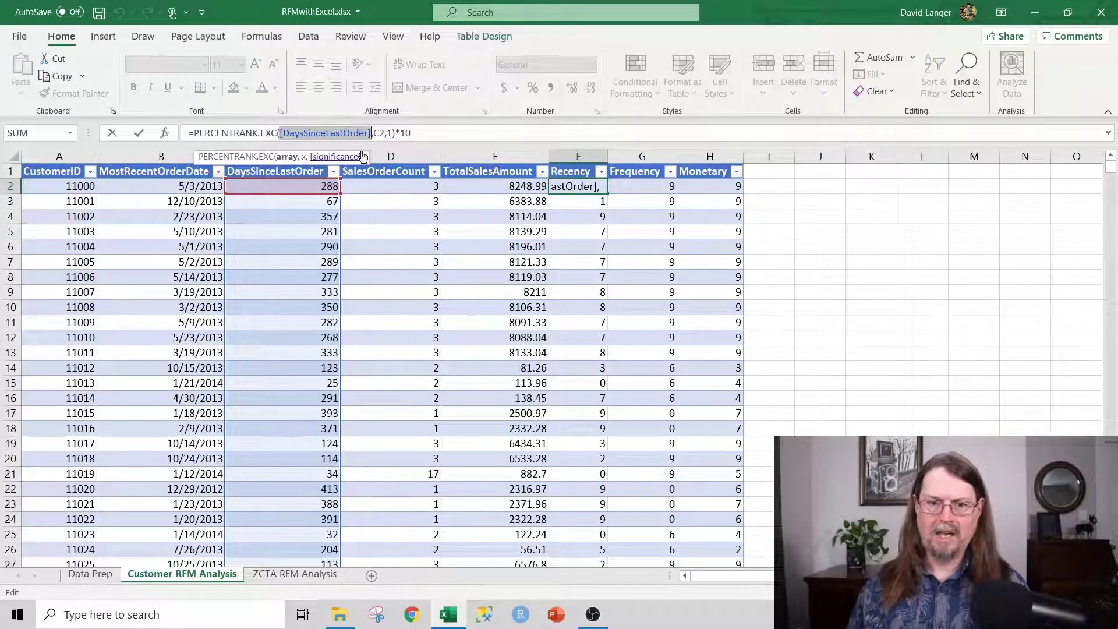
left_click(374, 133)
left_click_drag(373, 132, 384, 133)
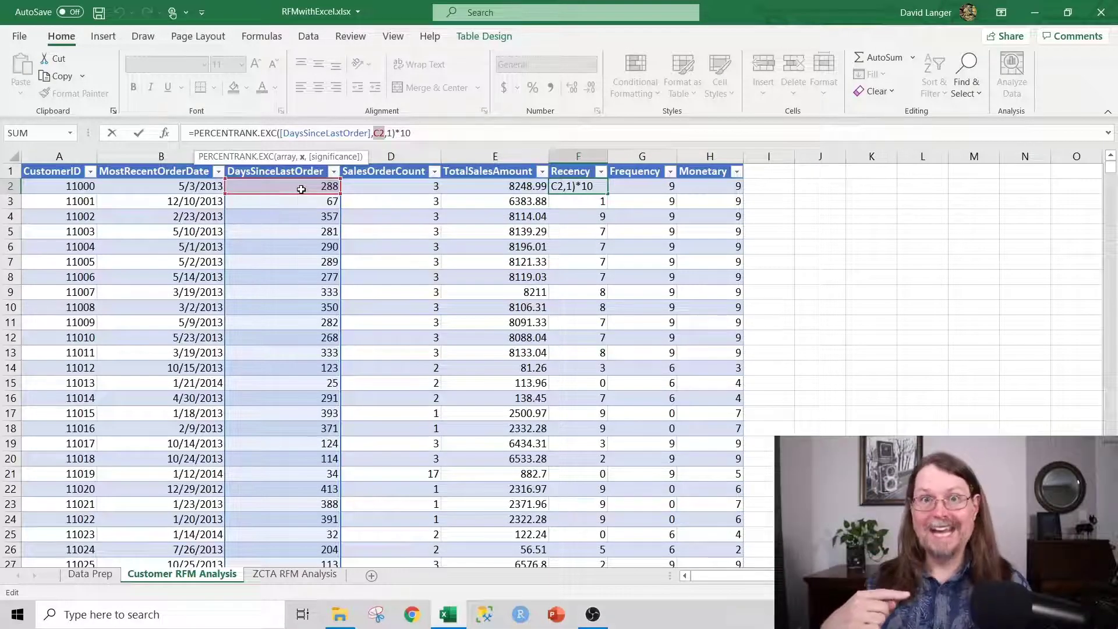
left_click(389, 133)
double_click(389, 133)
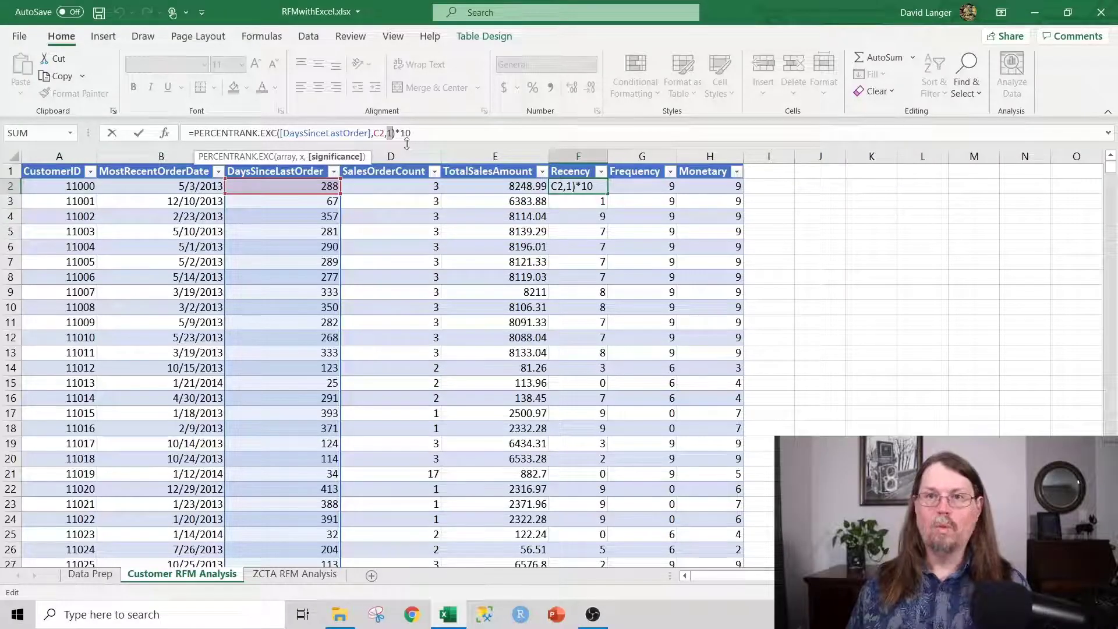
left_click_drag(194, 133, 397, 133)
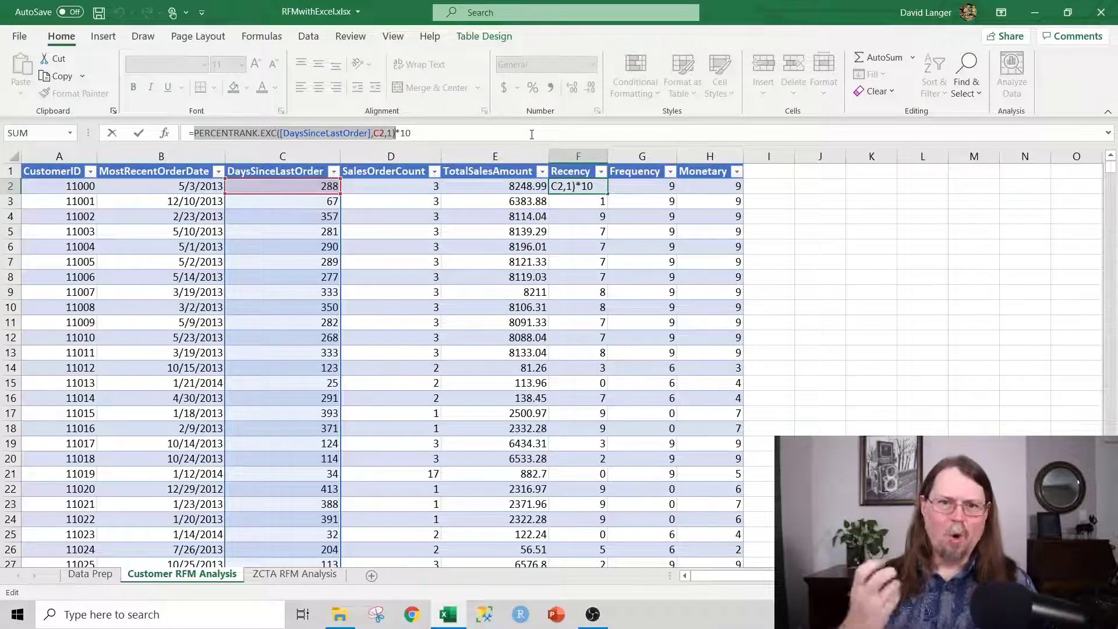
left_click_drag(460, 135, 185, 141)
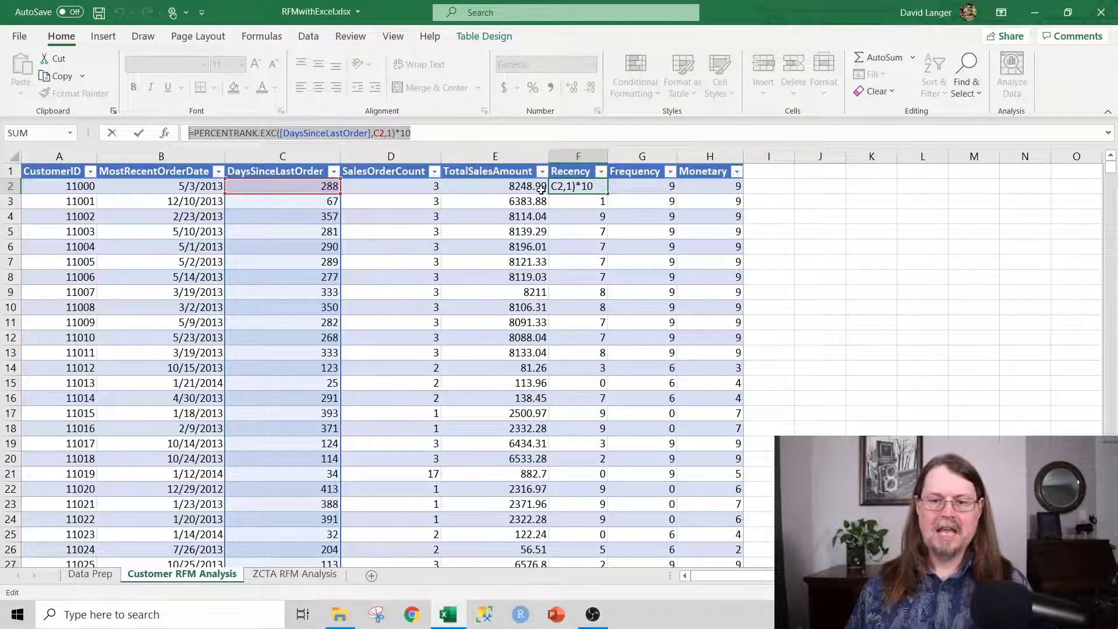
key("Escape")
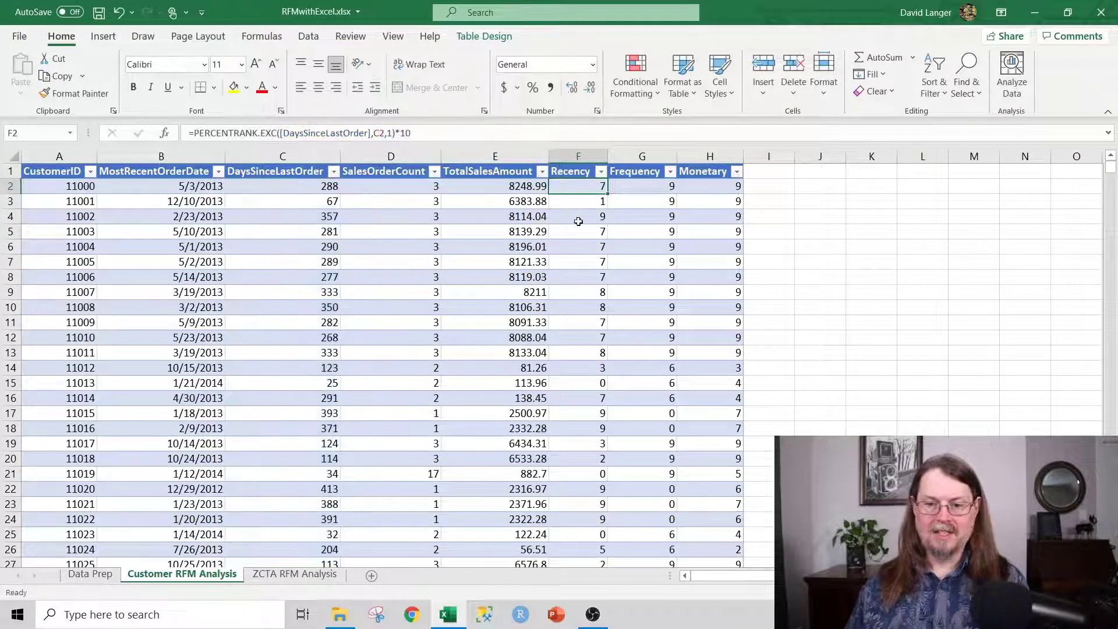
left_click_drag(581, 211, 582, 230)
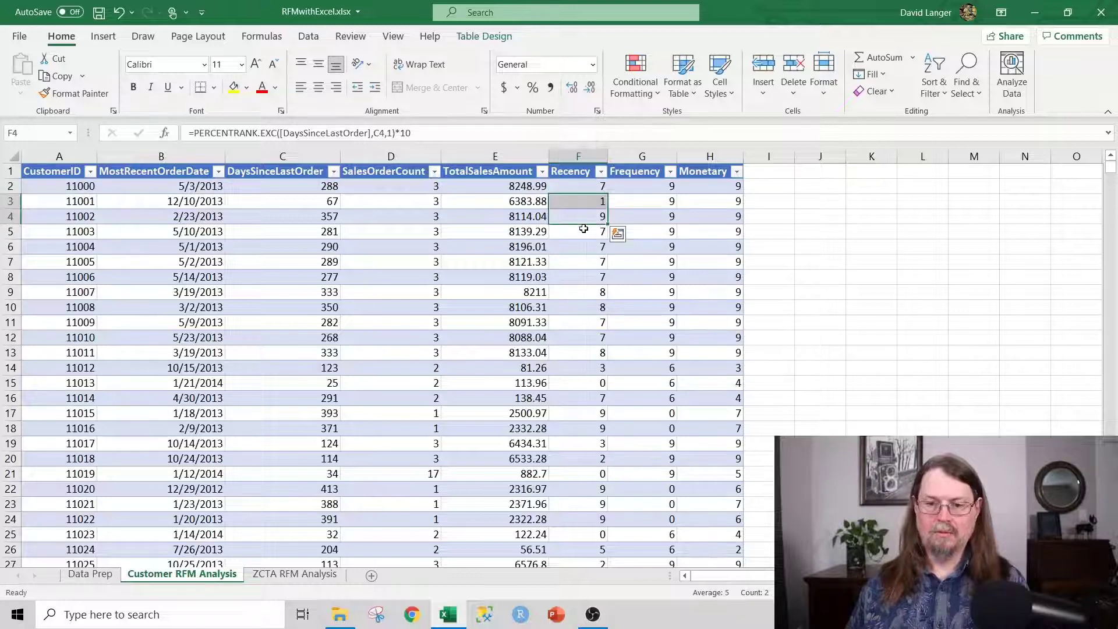
left_click(583, 229)
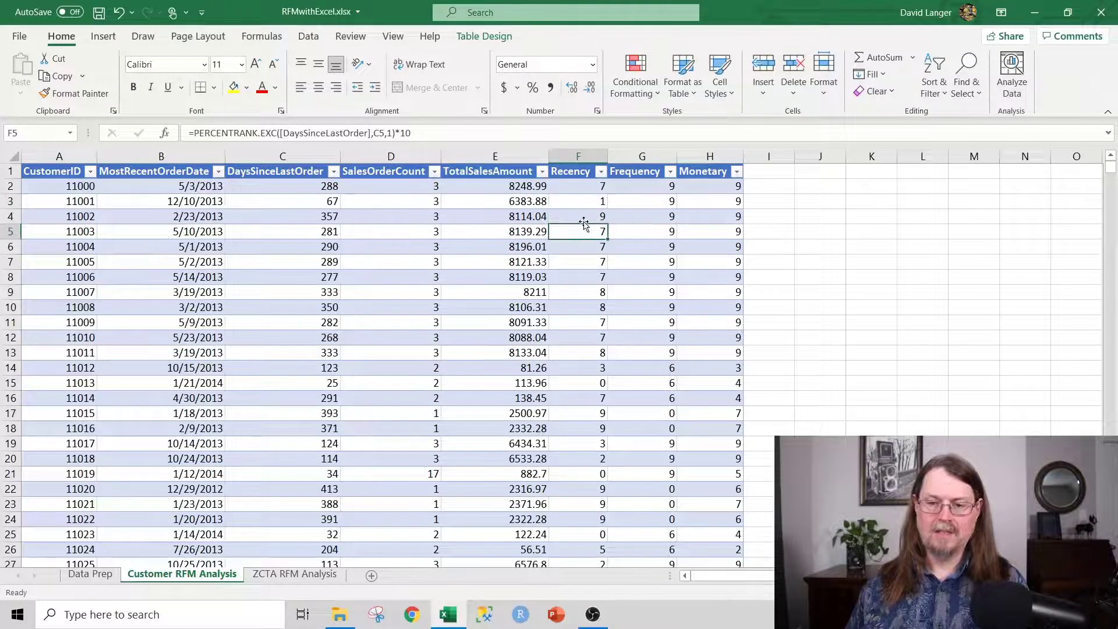
left_click(628, 182)
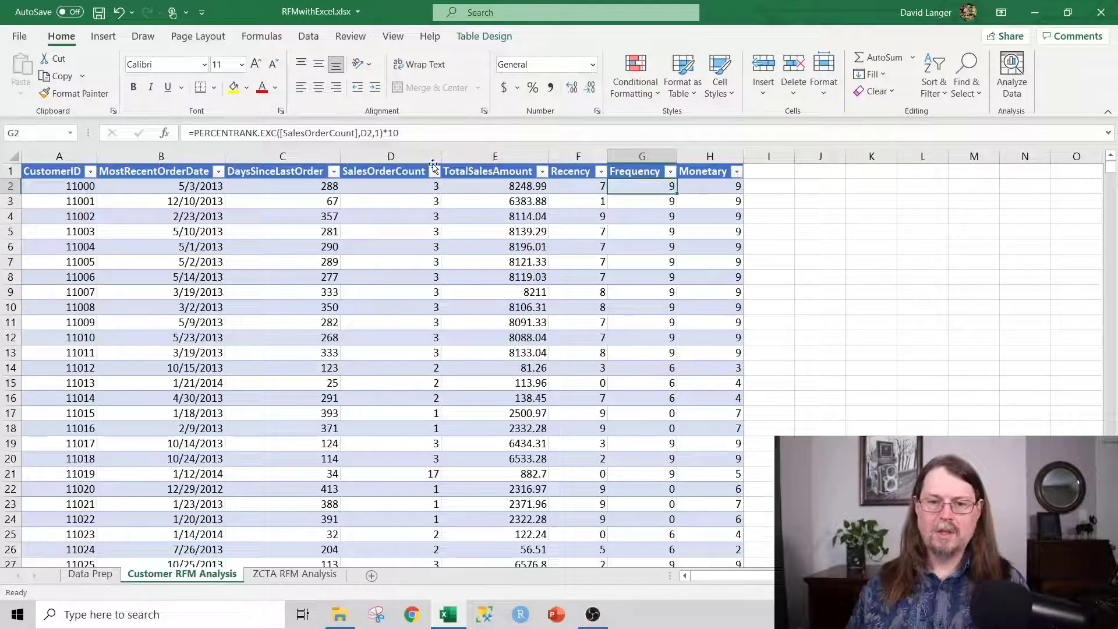
left_click(317, 134)
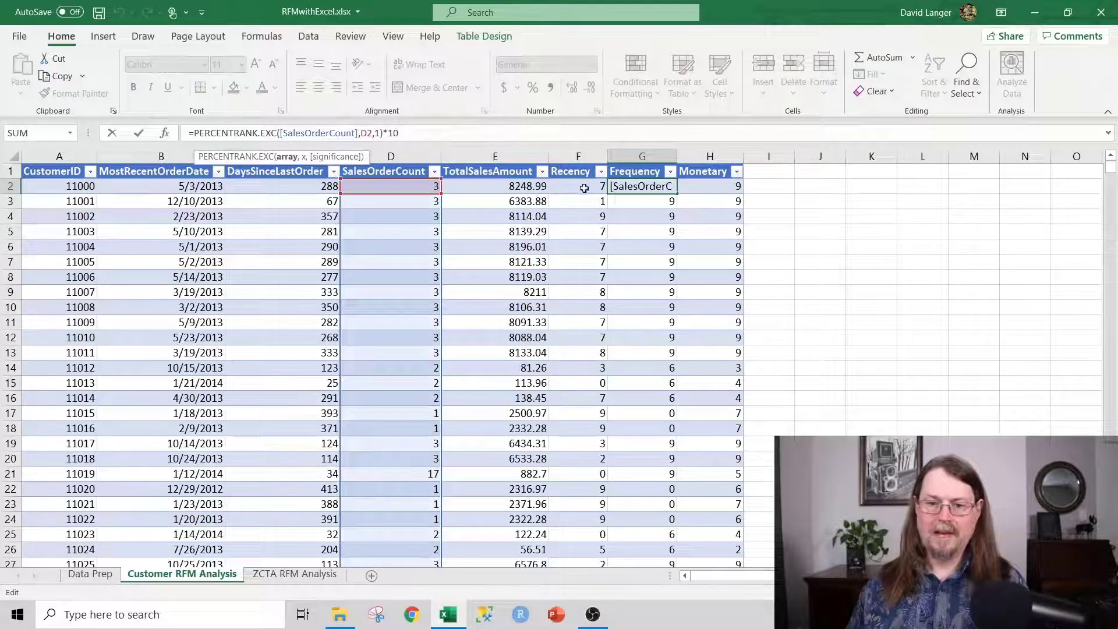
key("Escape")
left_click(700, 186)
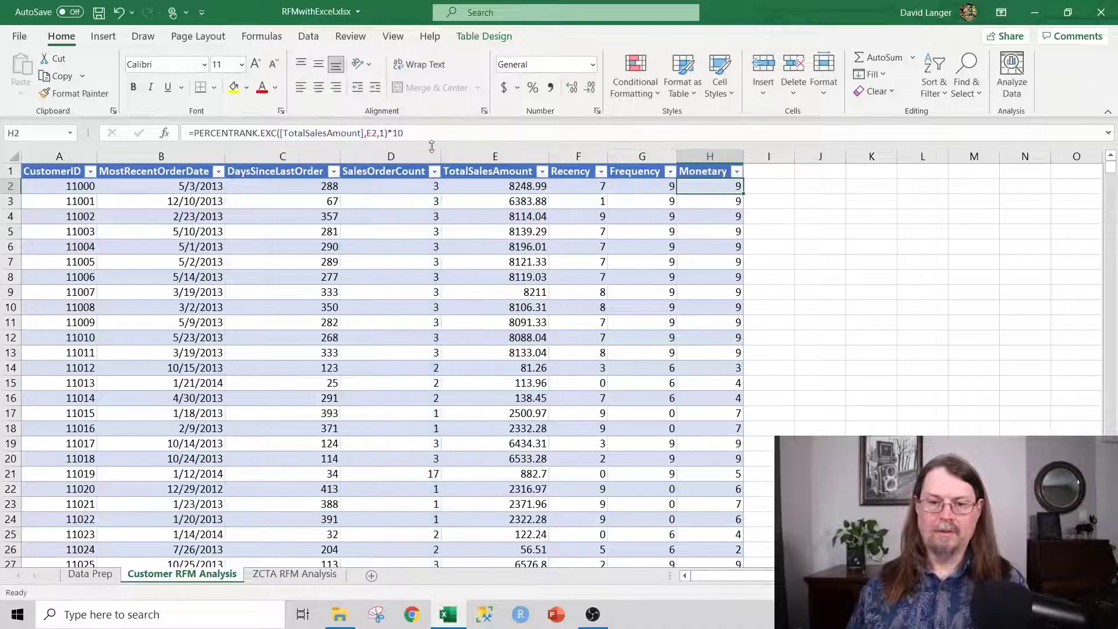
left_click(324, 134)
key("Escape")
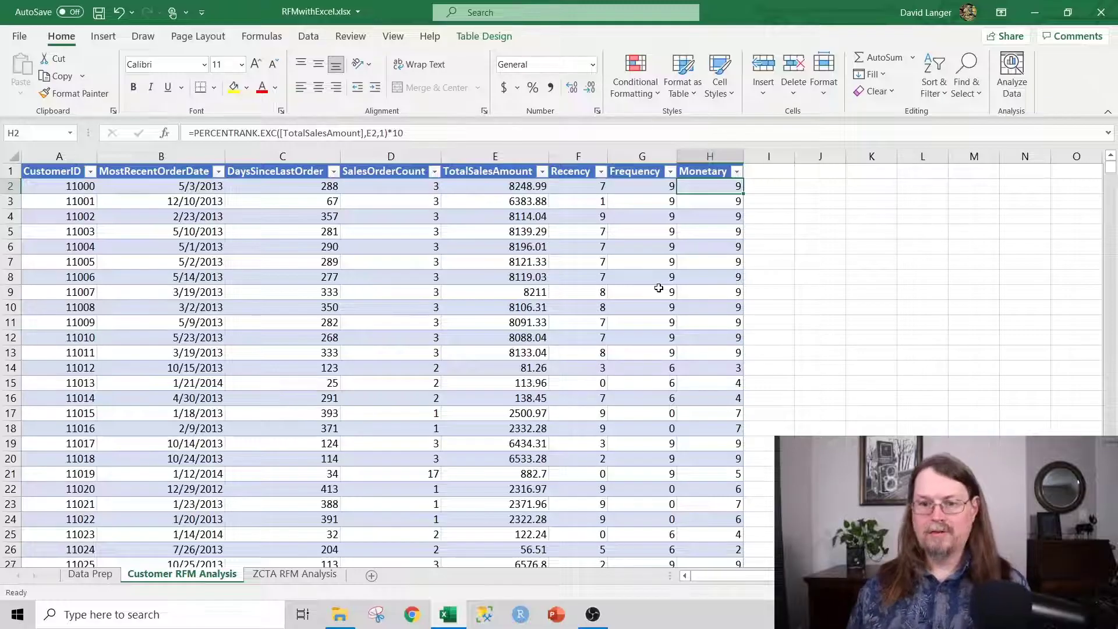
Filter the Recency column to show only score 9.
left_click(601, 172)
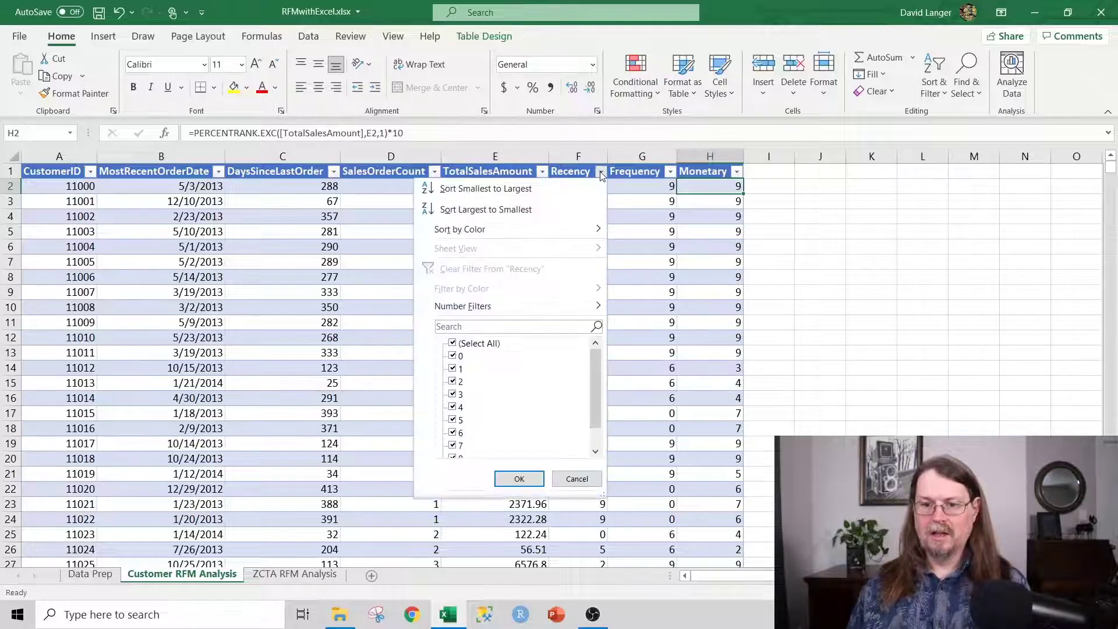
left_click_drag(595, 368, 597, 411)
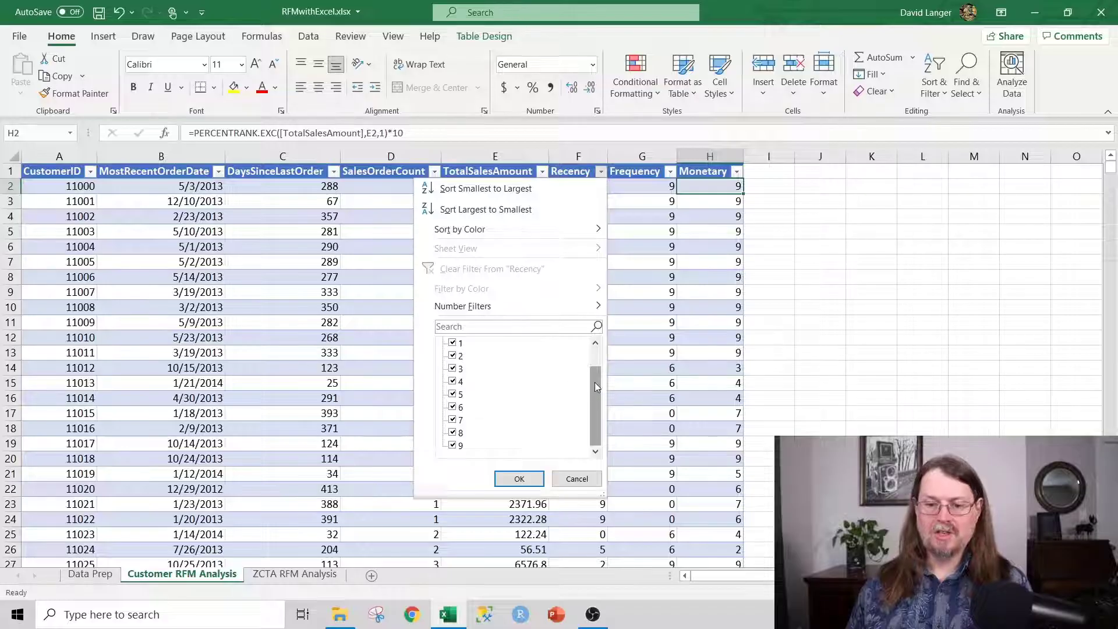
left_click_drag(595, 382, 595, 365)
left_click(458, 344)
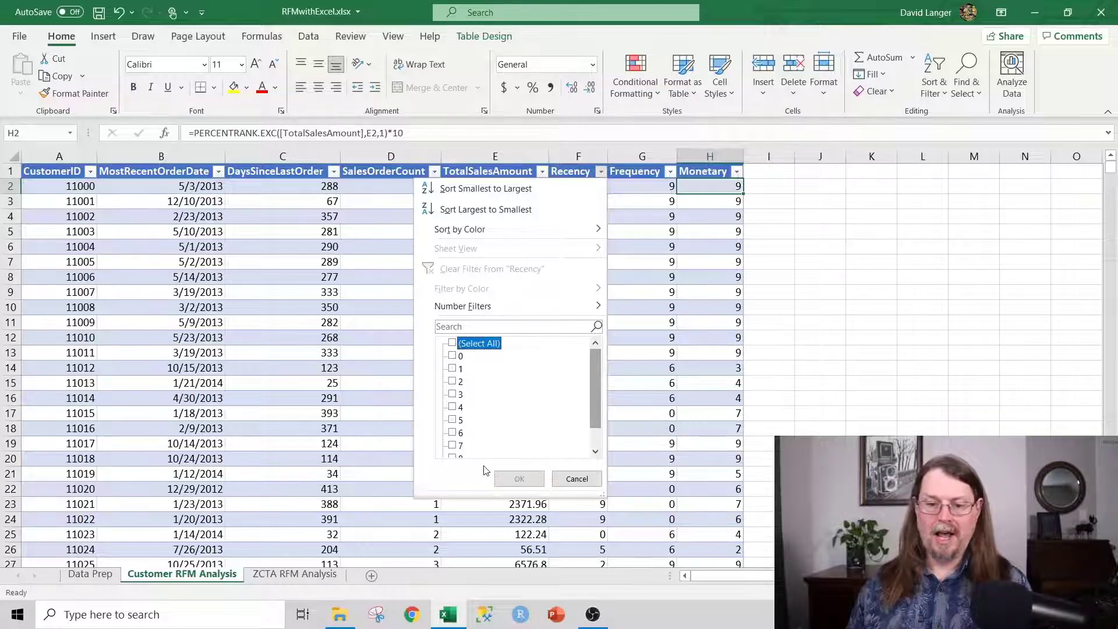
left_click_drag(592, 387, 592, 404)
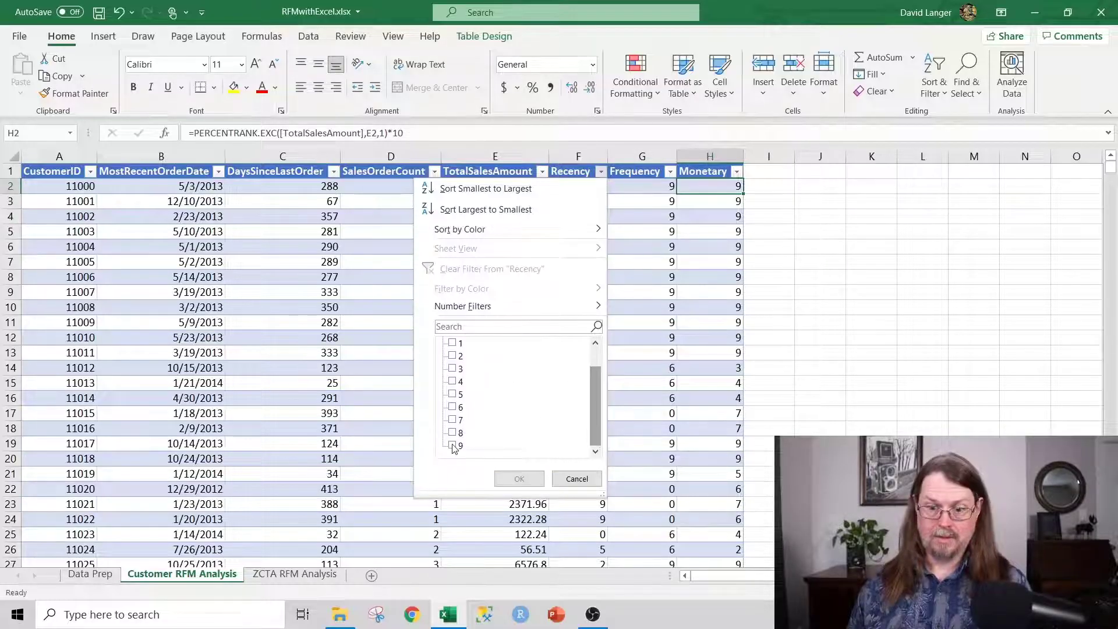
left_click(452, 446)
left_click(519, 479)
In the Frequency filter, uncheck scores 0 and 6.
left_click(670, 171)
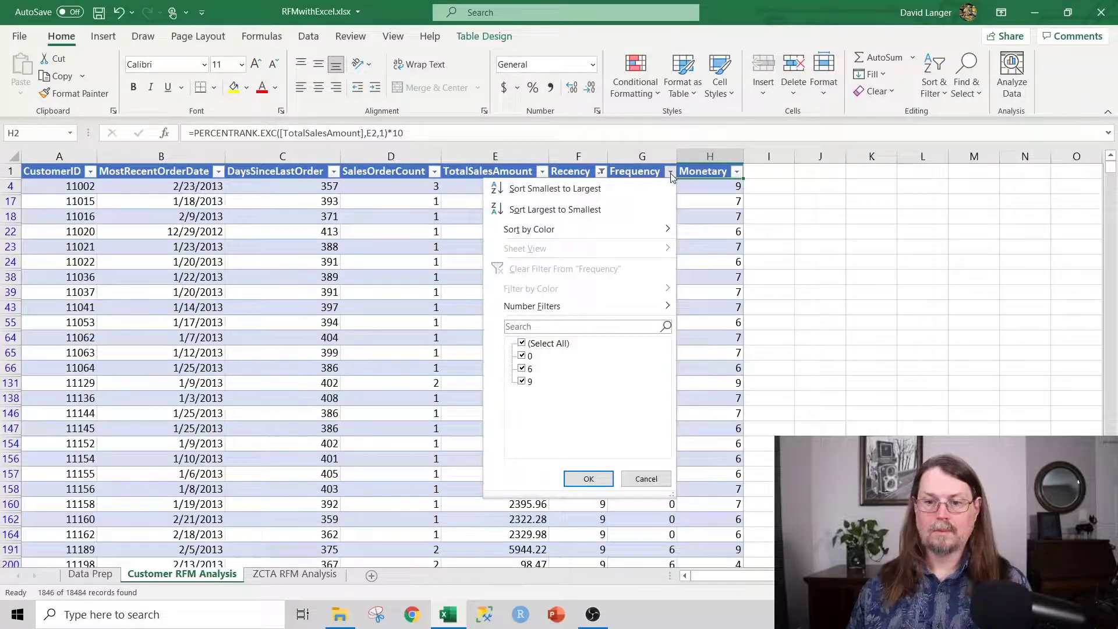
left_click(522, 355)
left_click(522, 369)
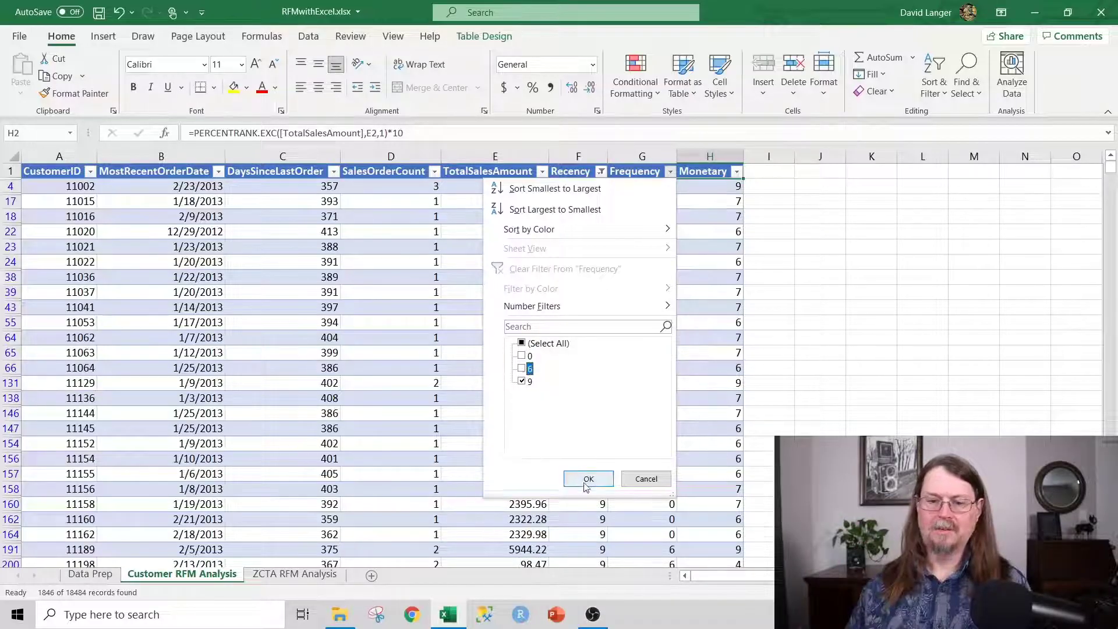
Set the Frequency filter to scores 6 and 9.
left_click(588, 479)
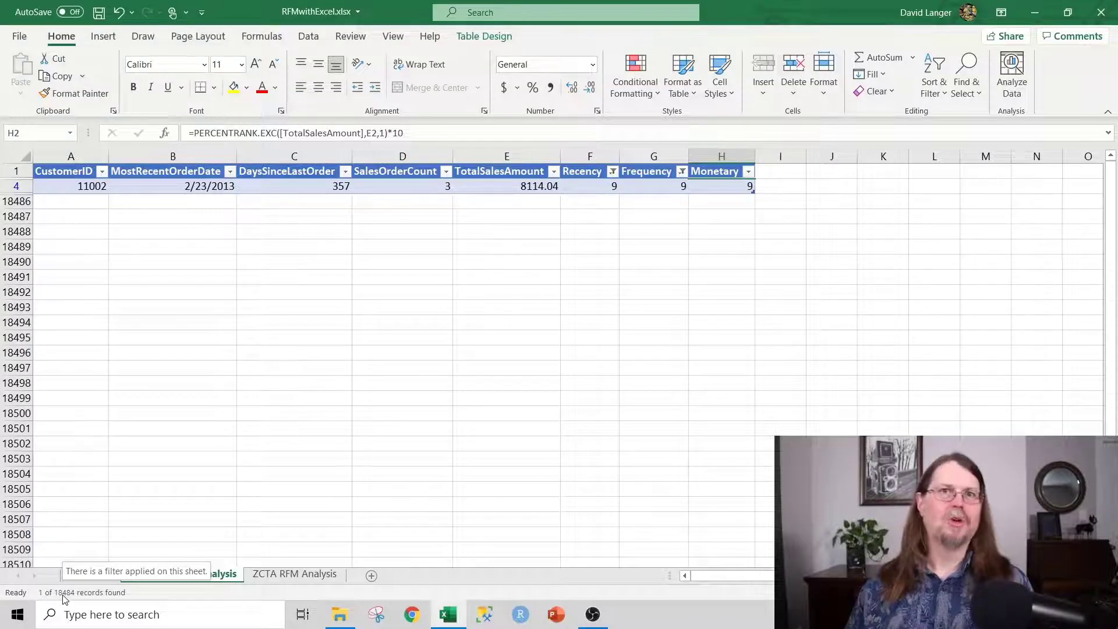
left_click(682, 171)
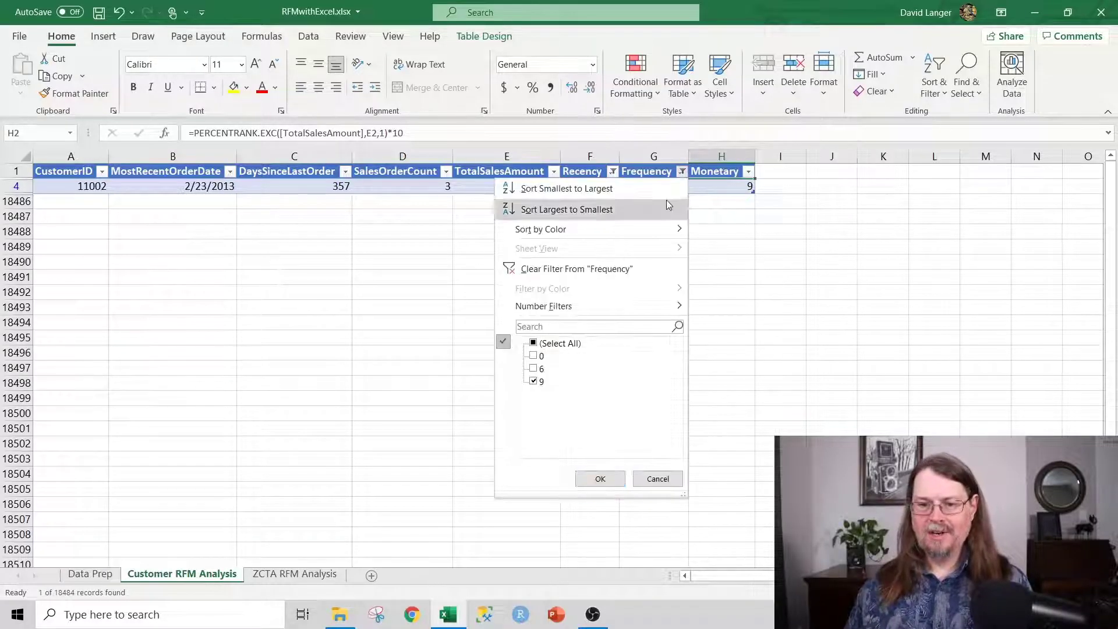
left_click(535, 368)
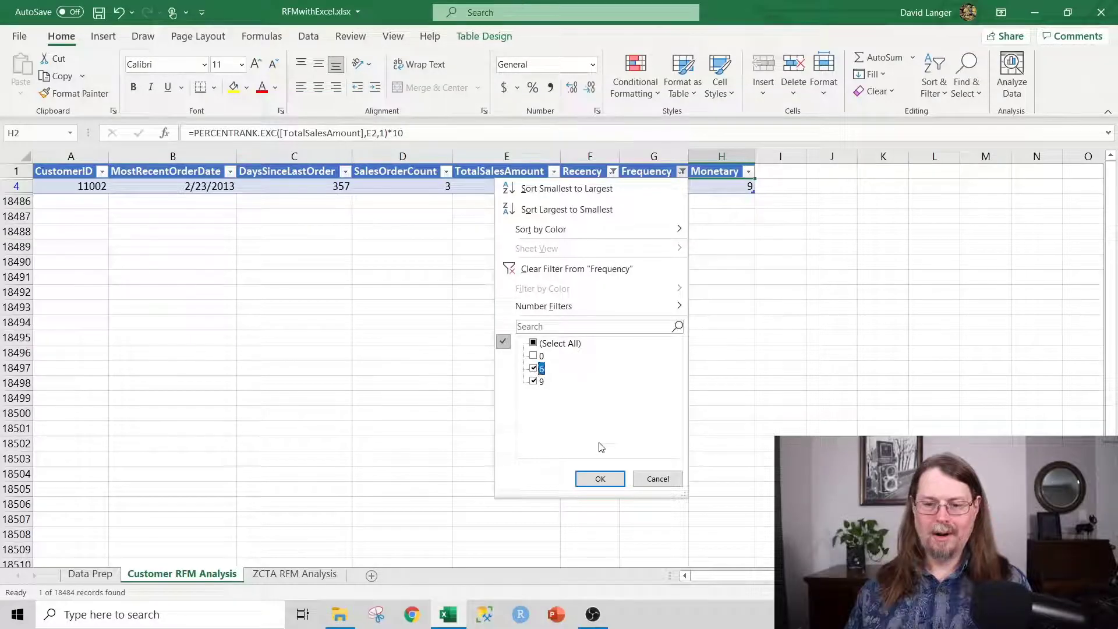
left_click(600, 479)
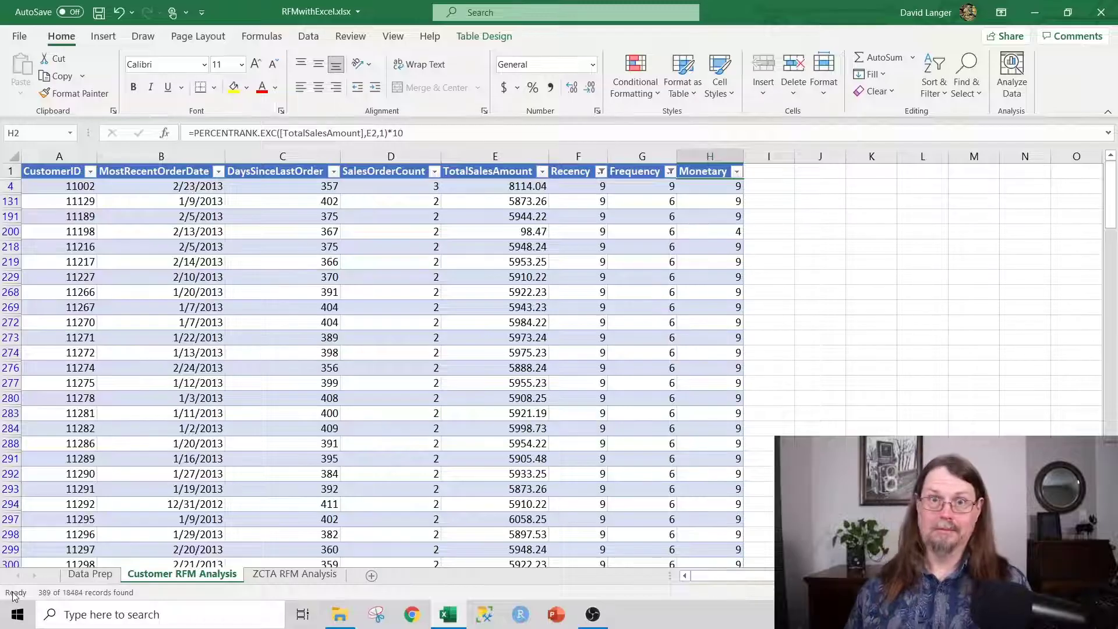
Widen the Recency filter to include scores 6 and 7 alongside 8 and 9.
left_click(602, 172)
scroll(498, 432, "down", 1)
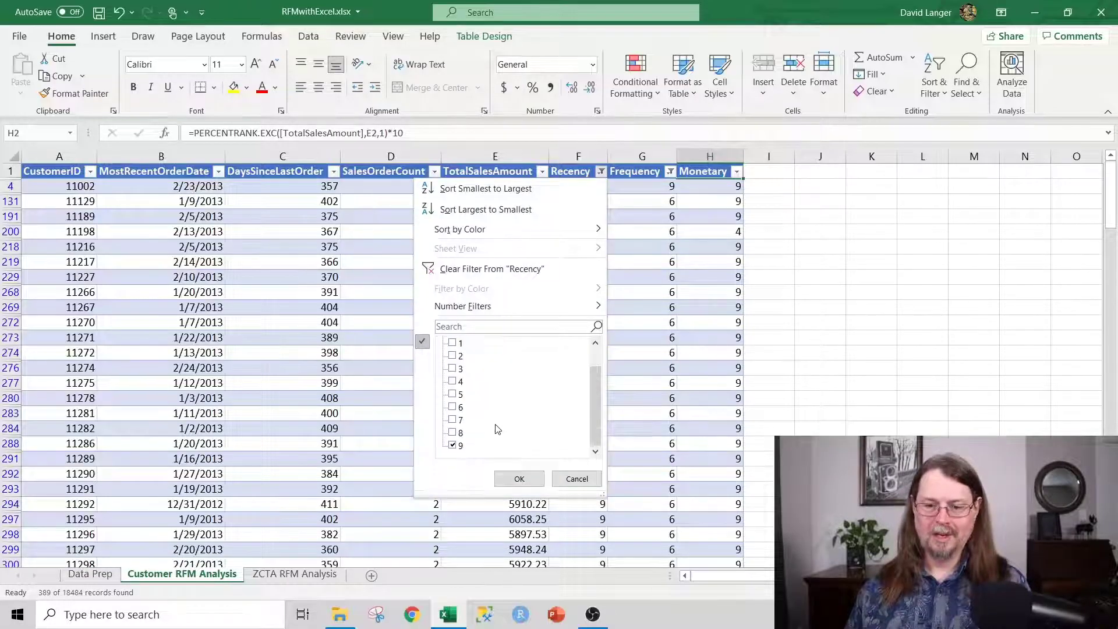
left_click(457, 408)
left_click(452, 418)
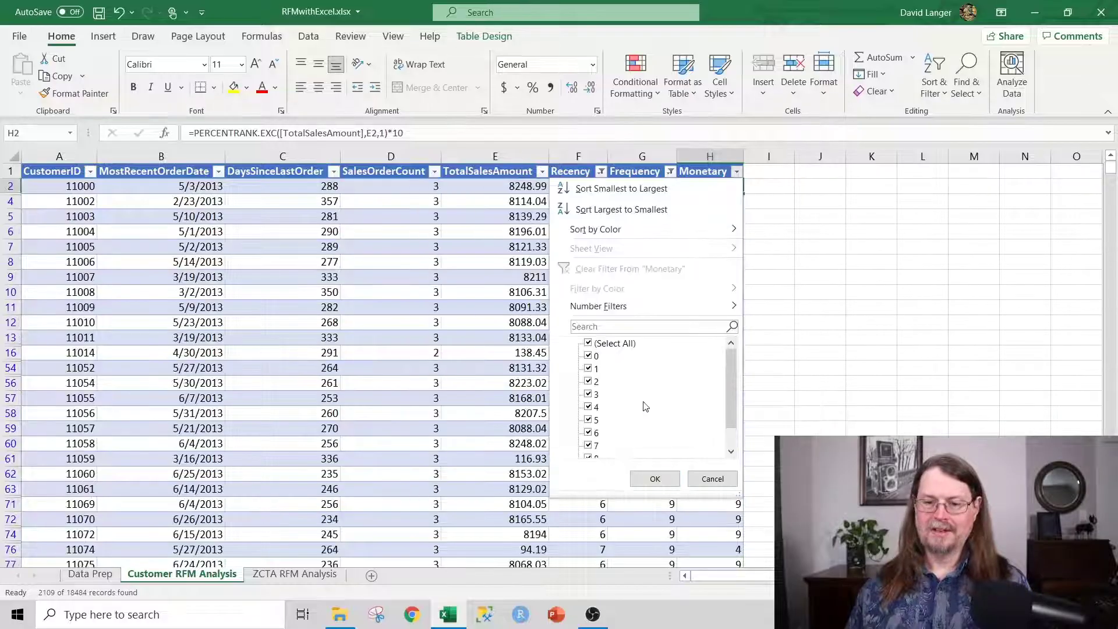
Filter the Monetary column to scores 6, 7, 8 and 9.
left_click(588, 343)
scroll(736, 368, "down", 1)
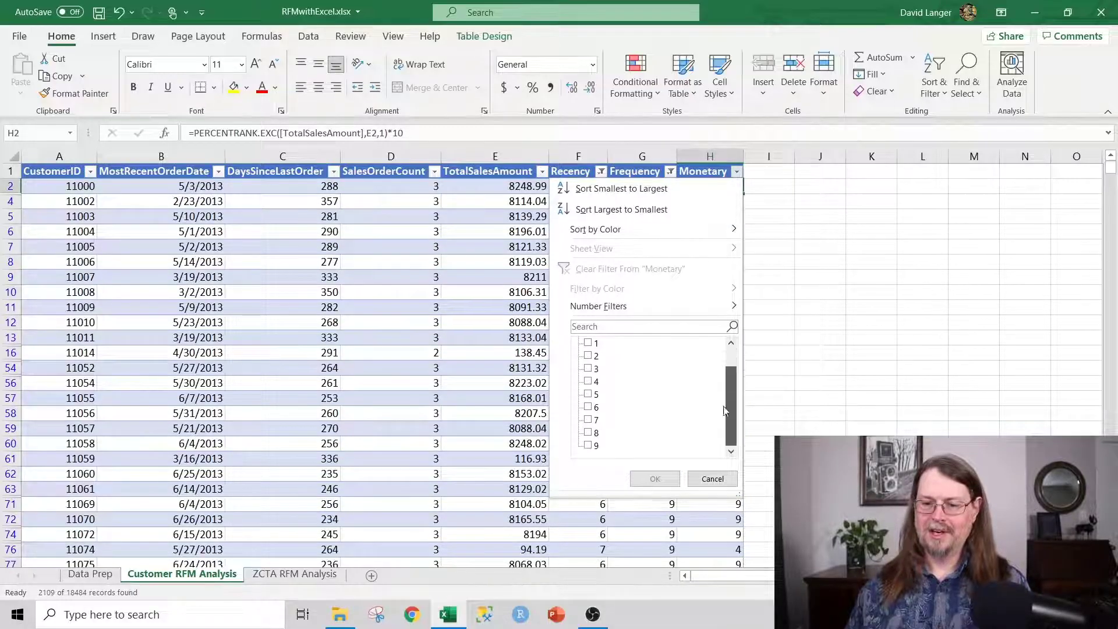
left_click(588, 407)
left_click(588, 420)
left_click(588, 434)
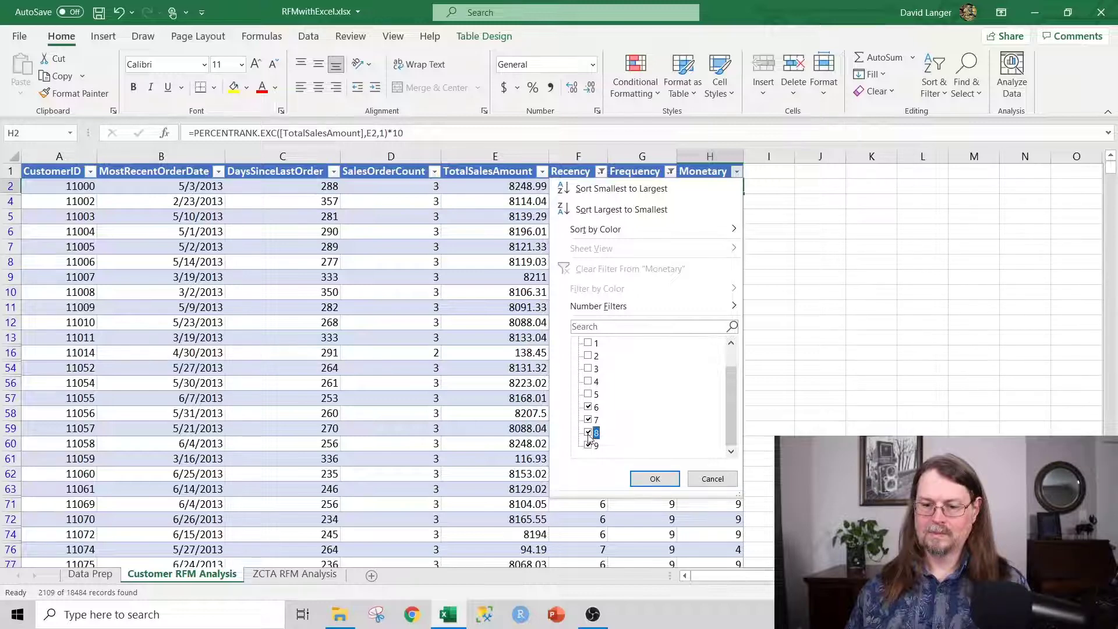
left_click(589, 446)
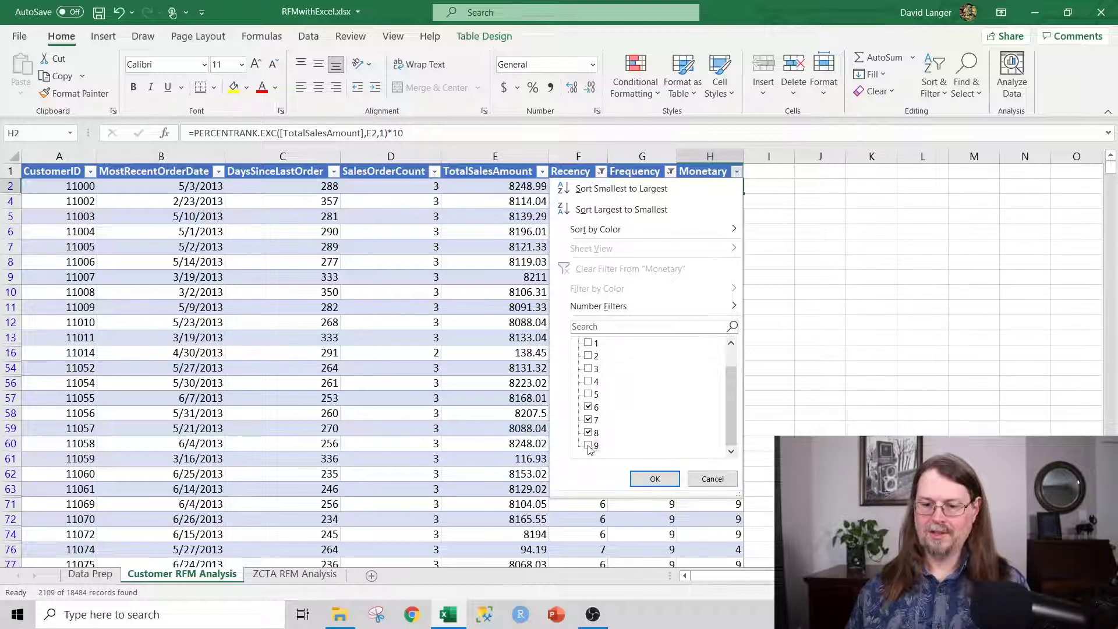
left_click(651, 478)
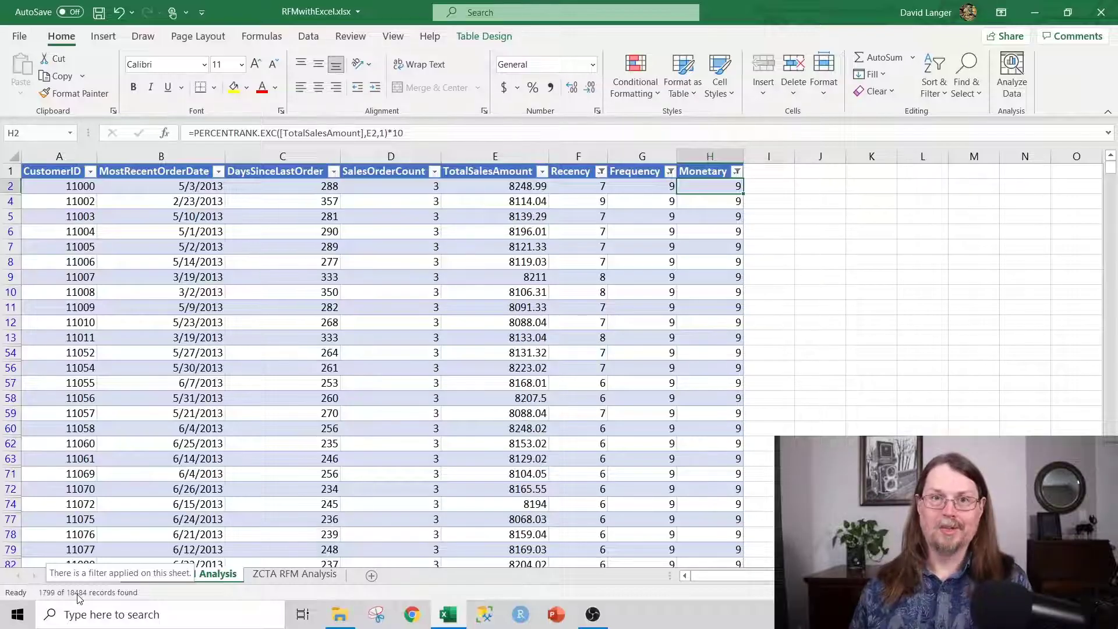
Switch to the ZCTA RFM Analysis sheet with its income-band households and RFM1–RFM3 scores.
left_click(294, 574)
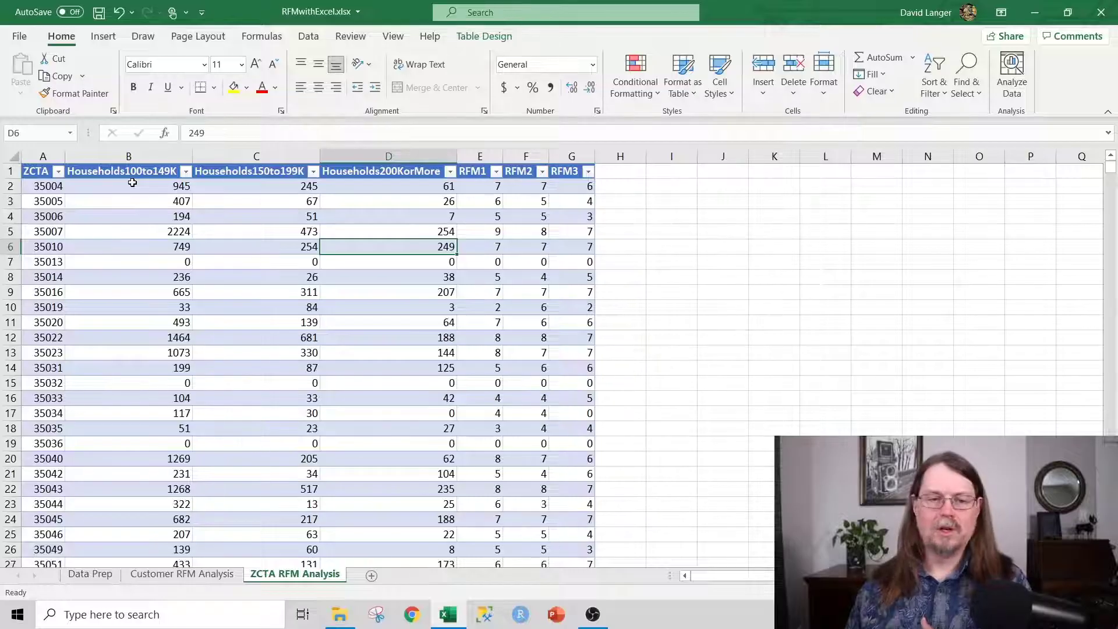
left_click(146, 172)
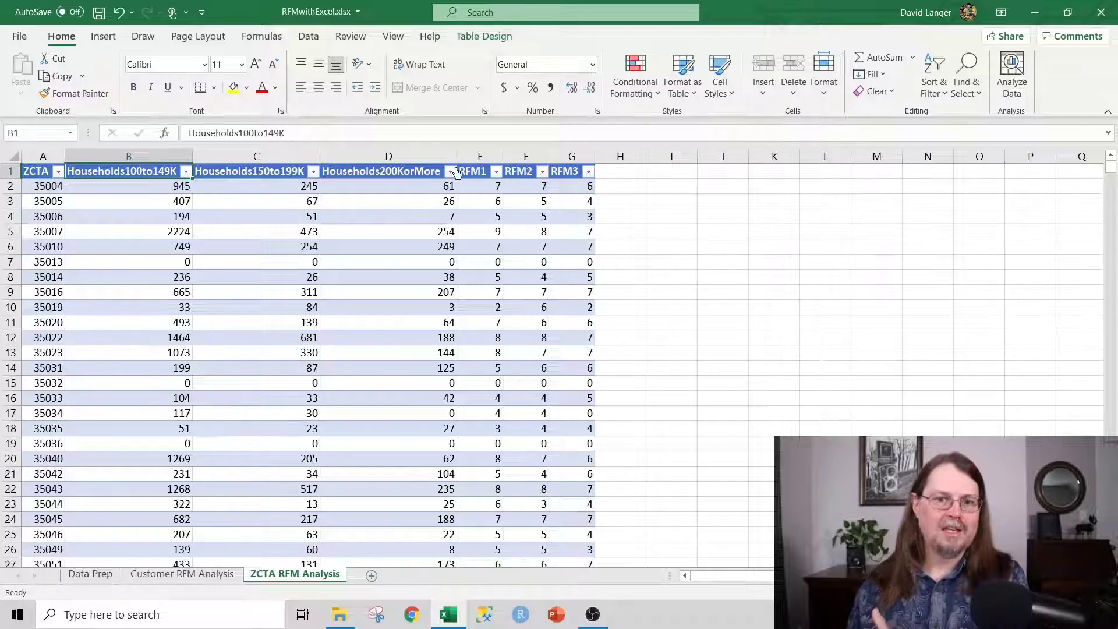
left_click(478, 188)
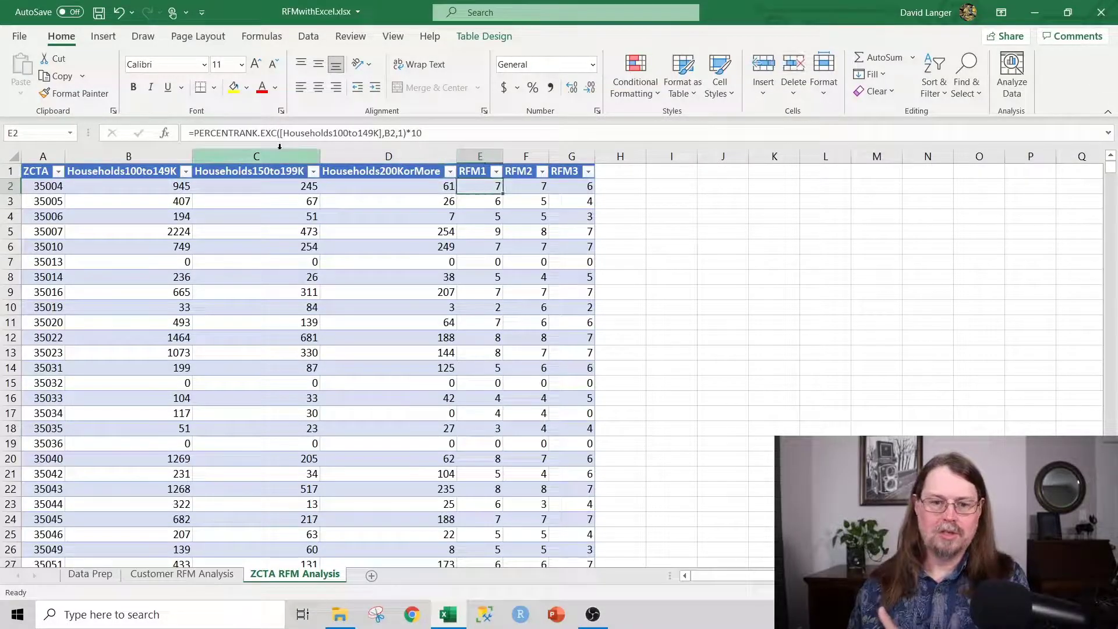
double_click(195, 133)
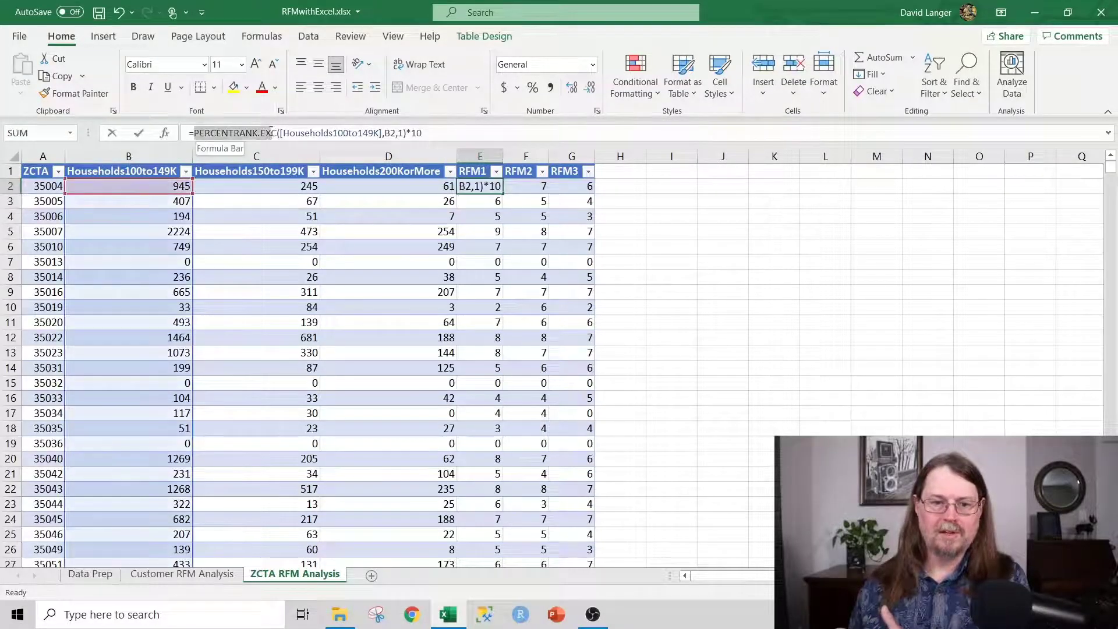
left_click(348, 133)
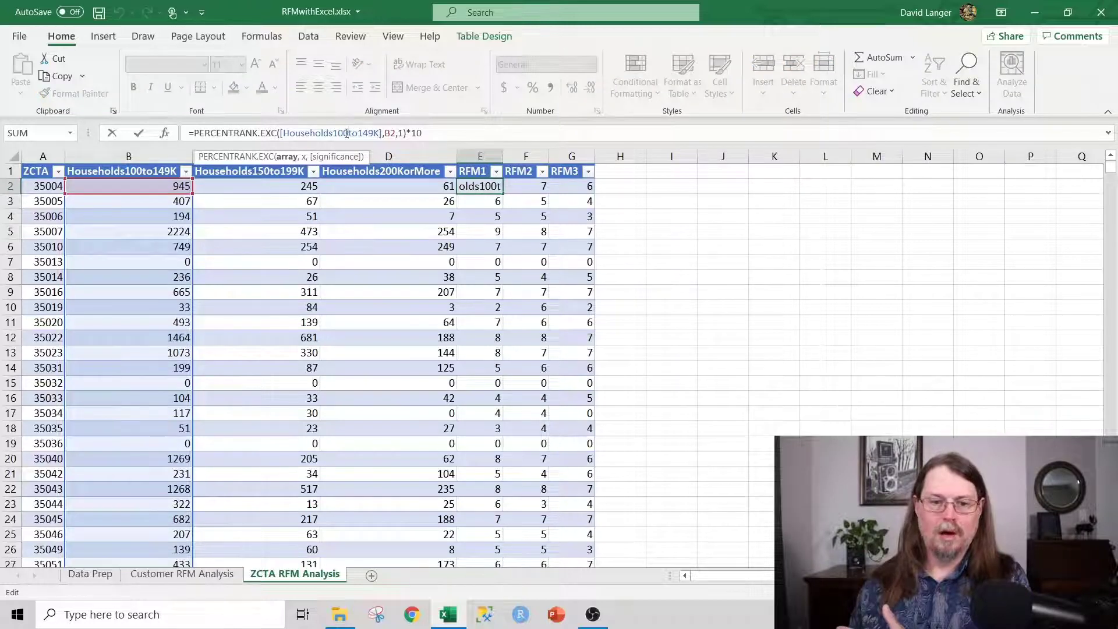
double_click(389, 133)
left_click(399, 133)
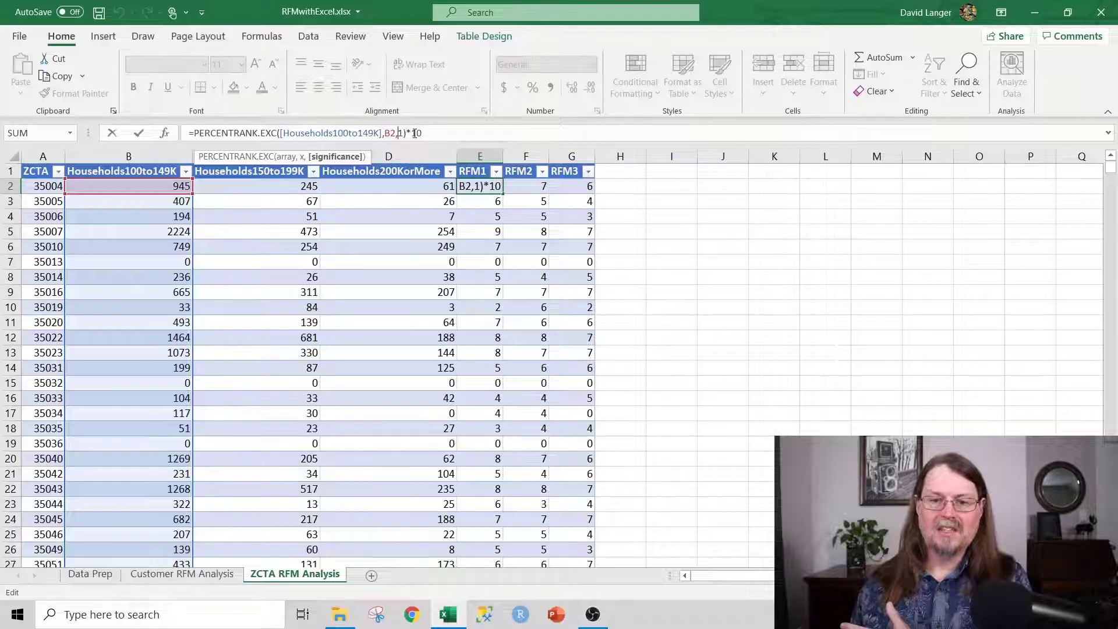
left_click(423, 133)
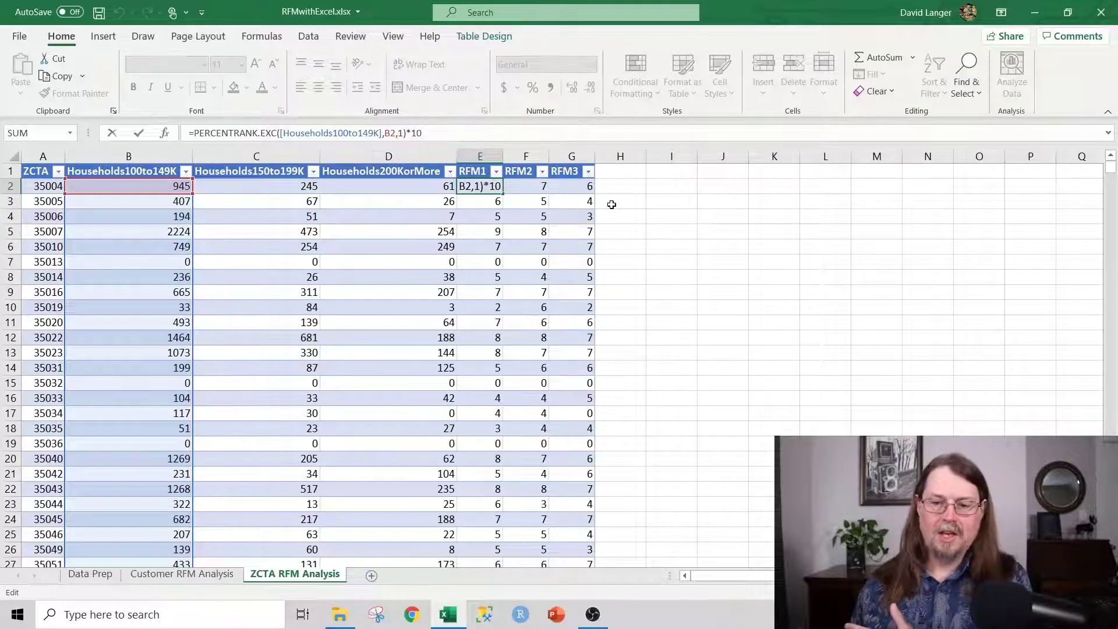
key("Escape")
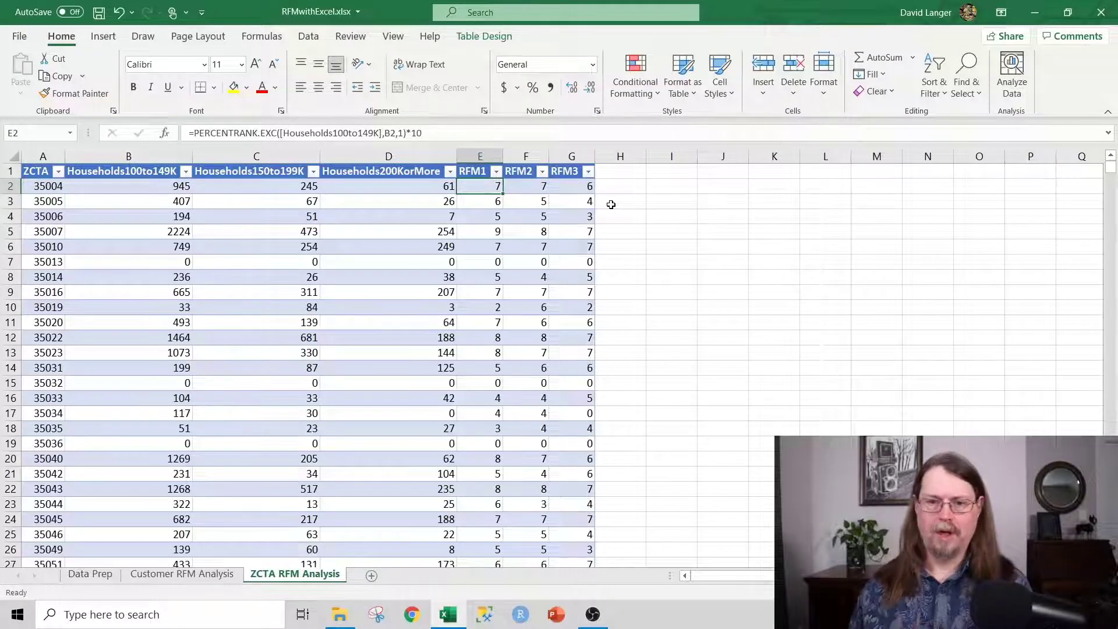
Filter the RFM1 column to show only score 9.
left_click(497, 171)
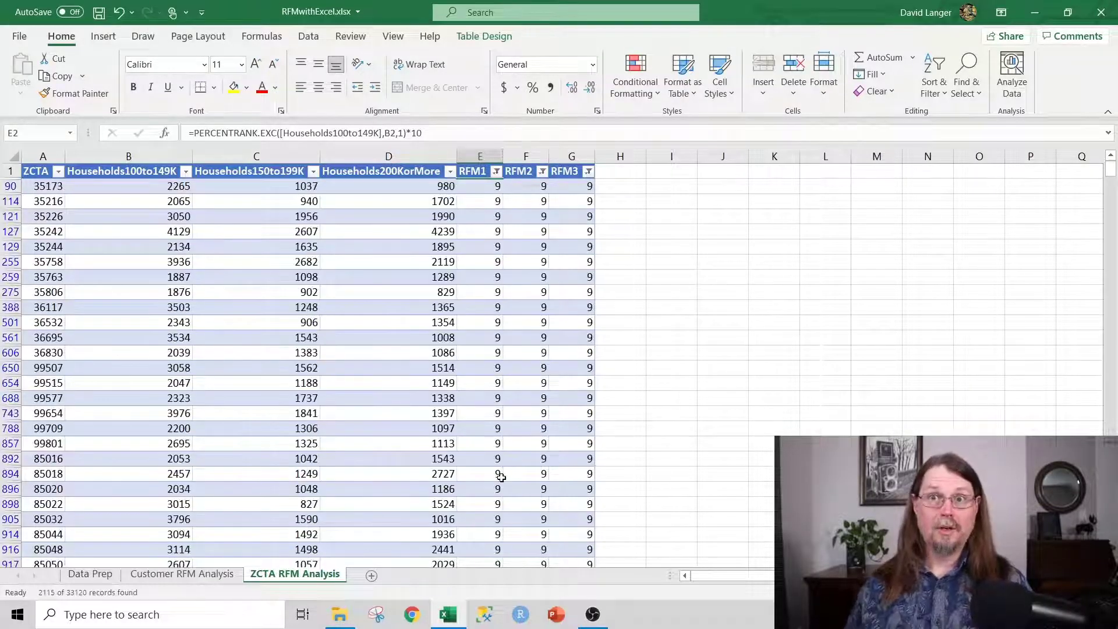